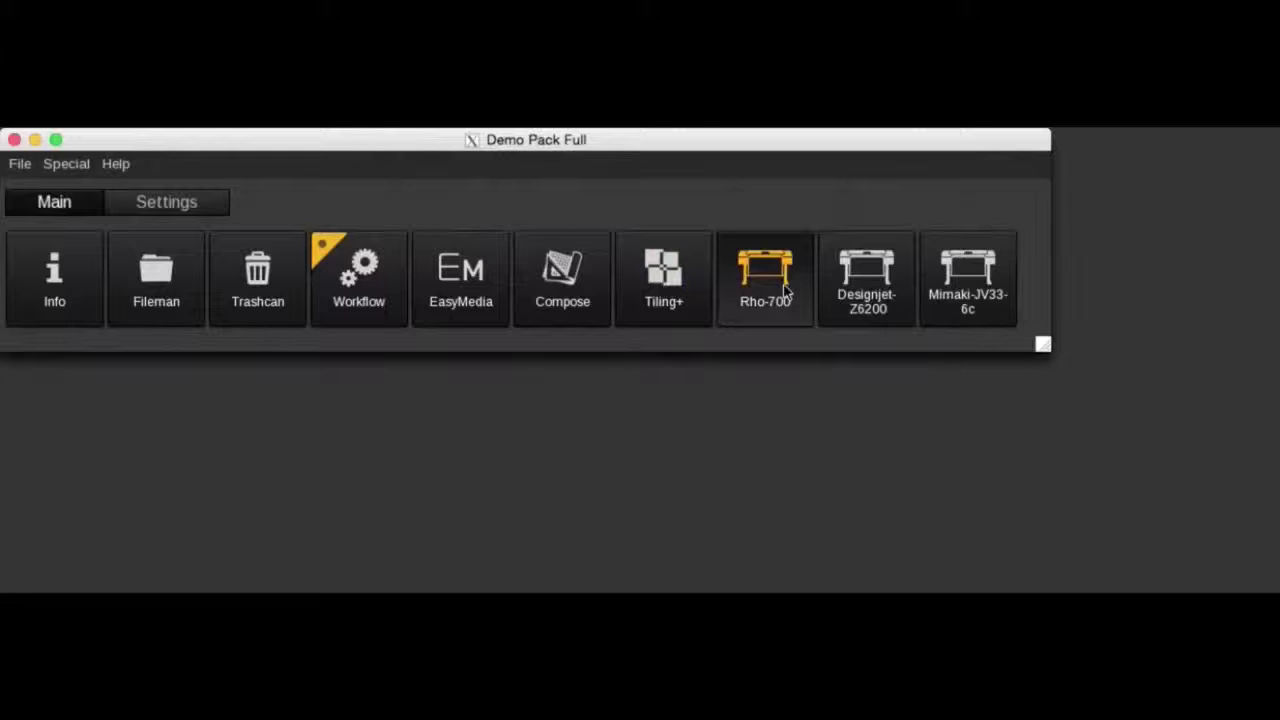
Give the Rho-700 printer tile a Digital press customized icon
right_click(772, 288)
mouse_move(846, 391)
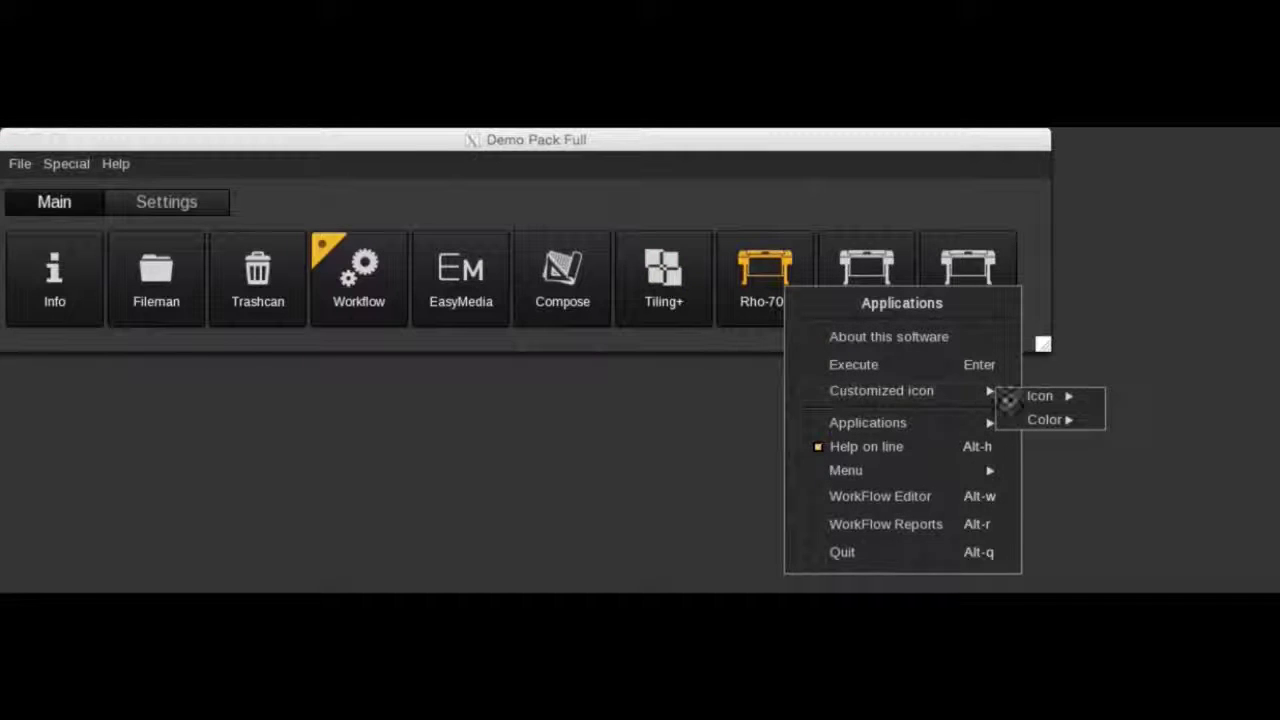
mouse_move(1040, 397)
click(1128, 425)
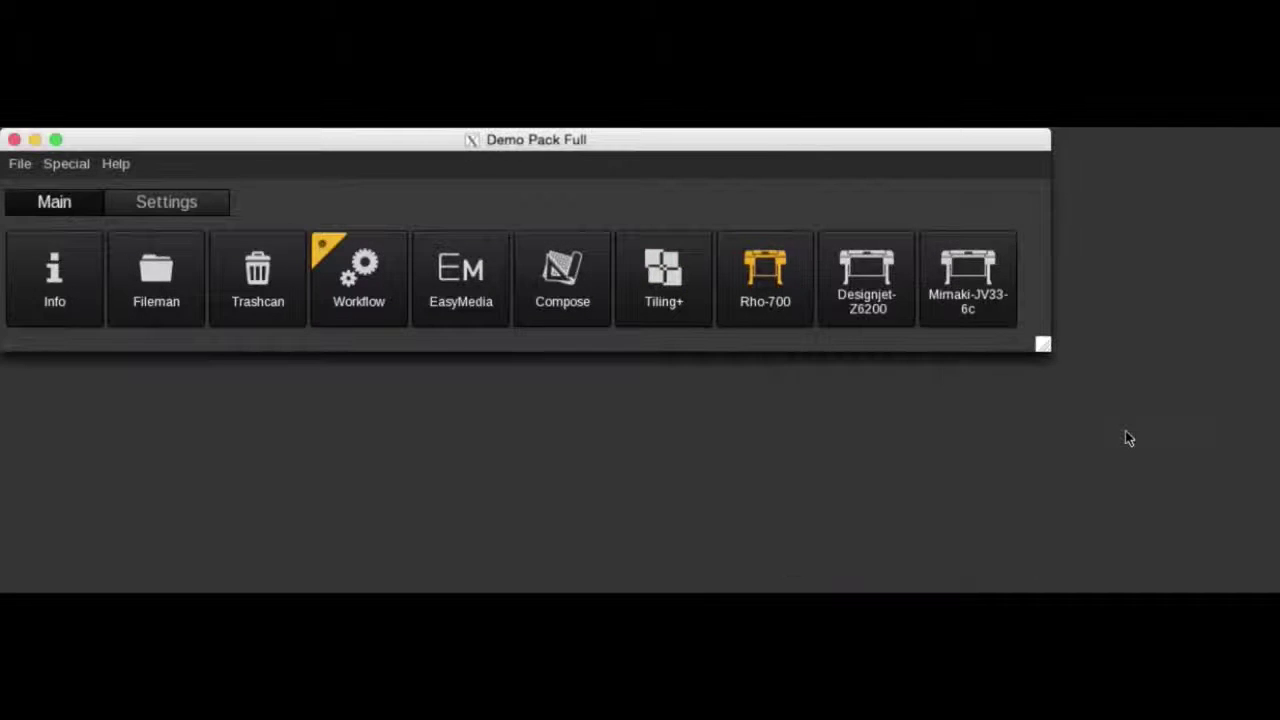
right_click(782, 306)
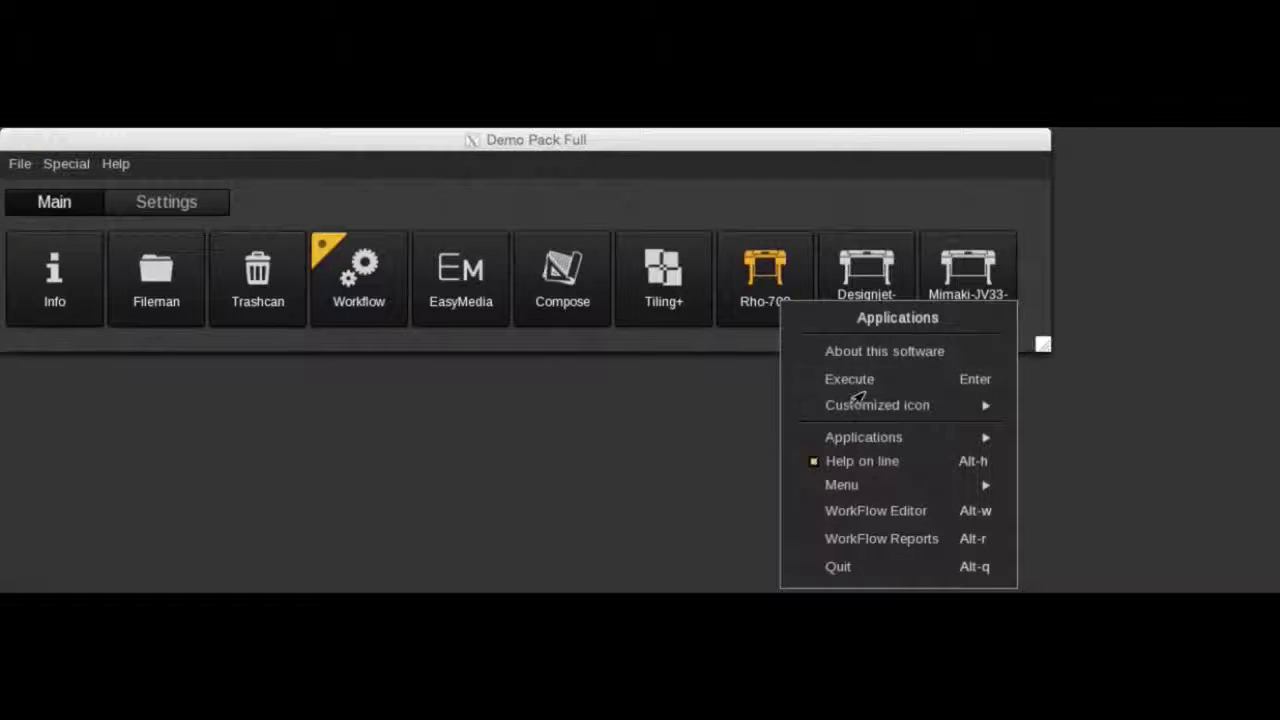
mouse_move(864, 412)
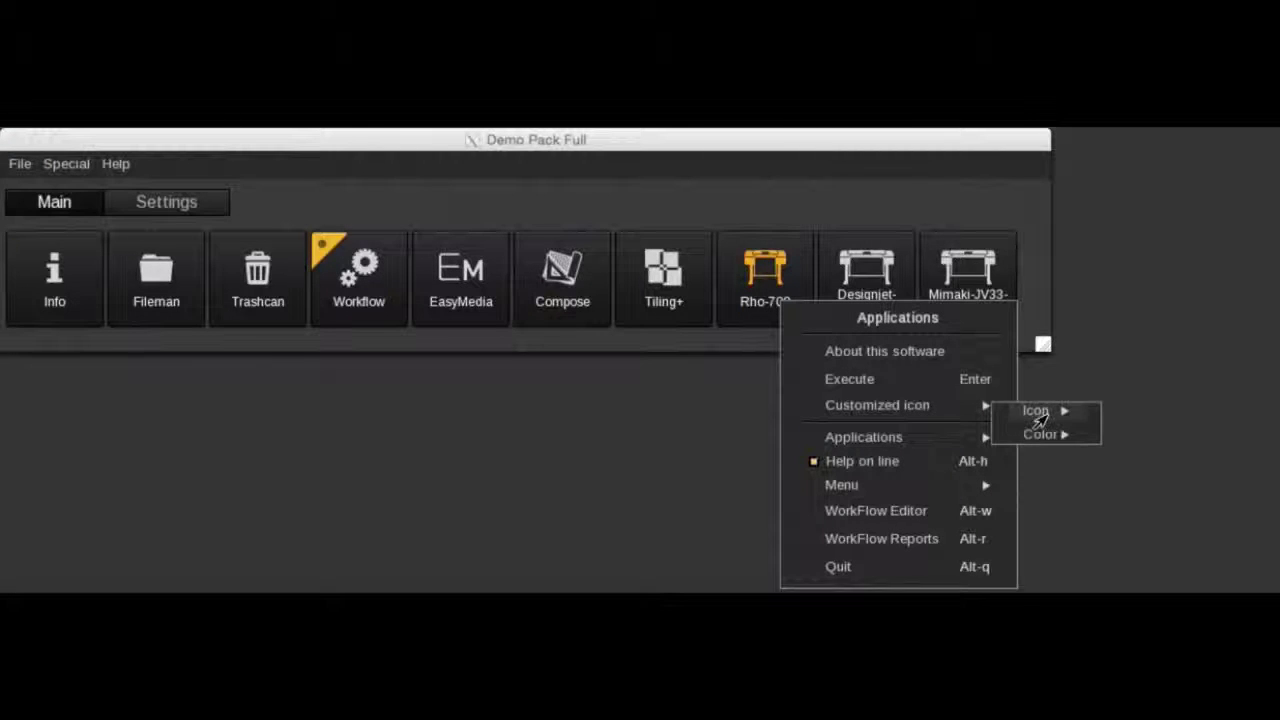
mouse_move(1040, 420)
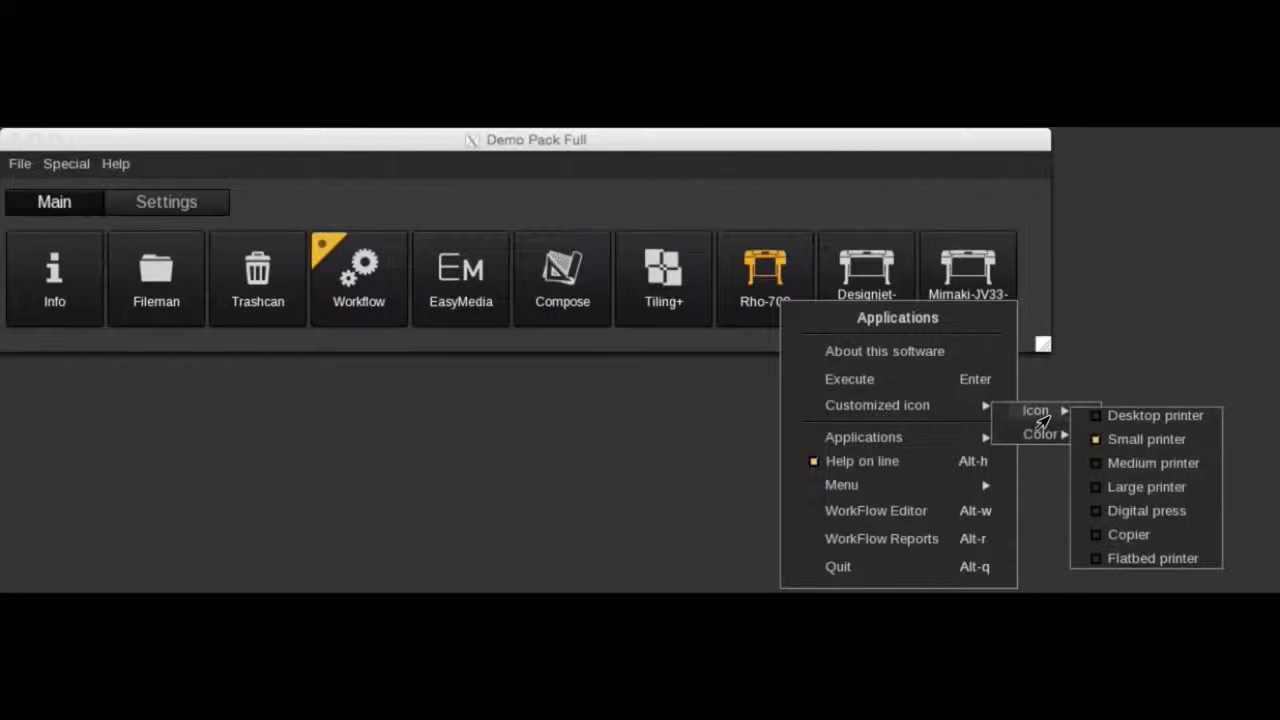
click(1128, 512)
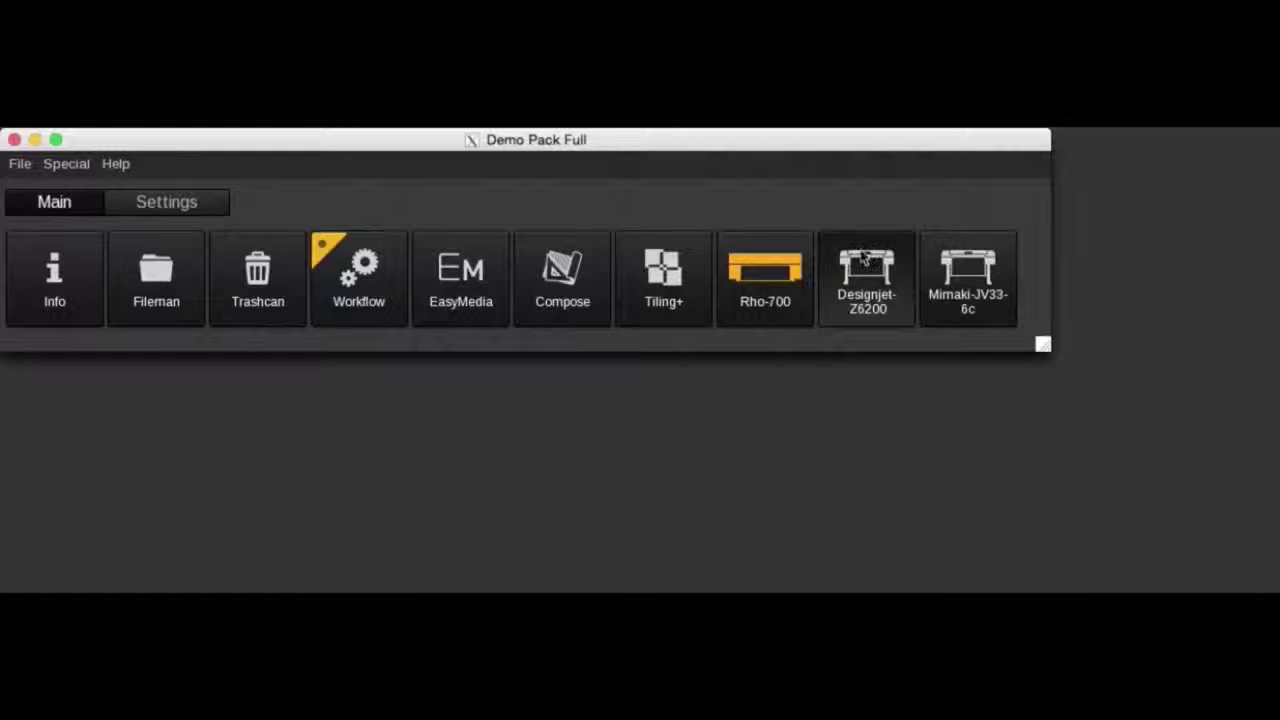
Make the Designjet-Z6200 icon red
right_click(863, 262)
mouse_move(930, 366)
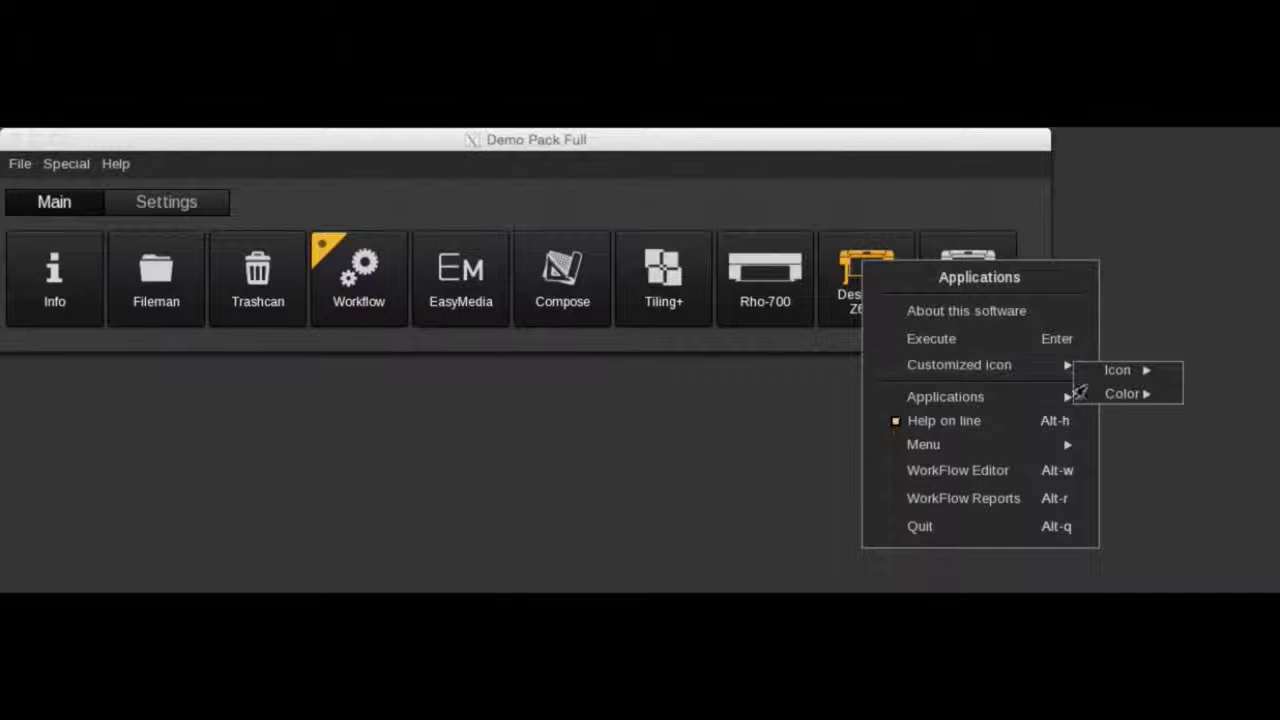
mouse_move(1110, 394)
click(1200, 426)
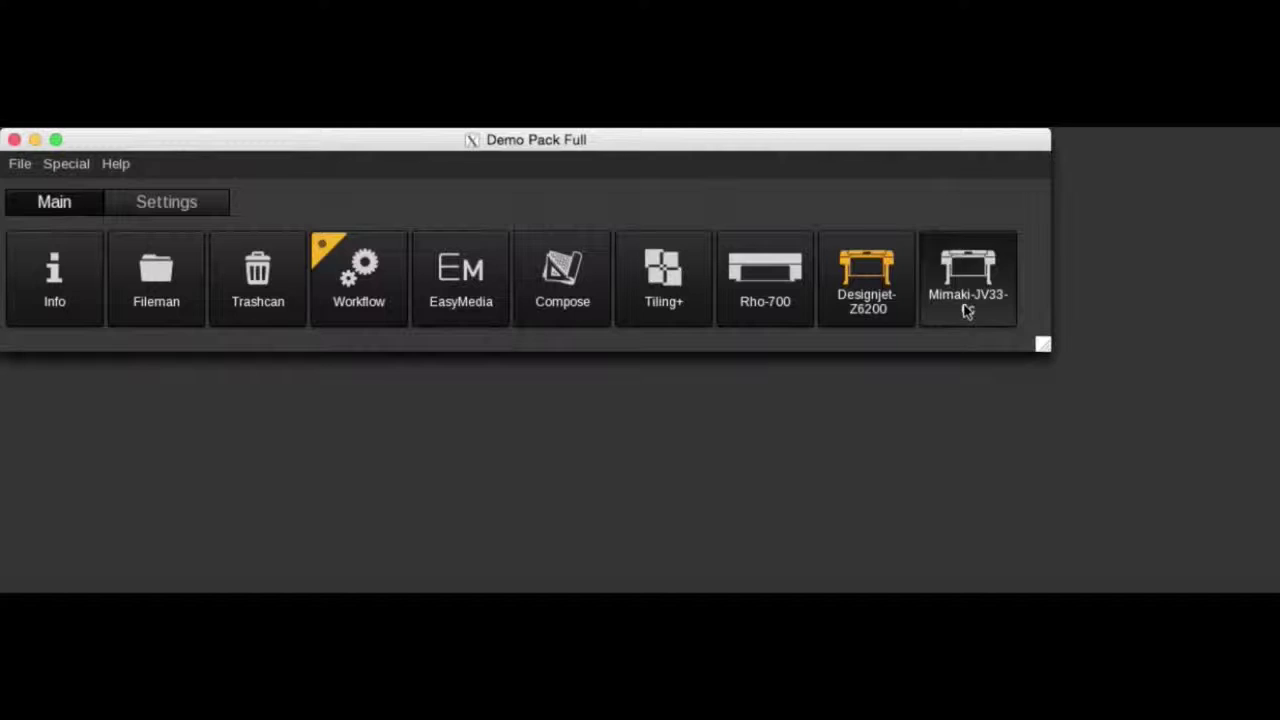
Make the Mimaki-JV33-6c icon green
right_click(979, 289)
mouse_move(1072, 400)
mouse_move(1214, 422)
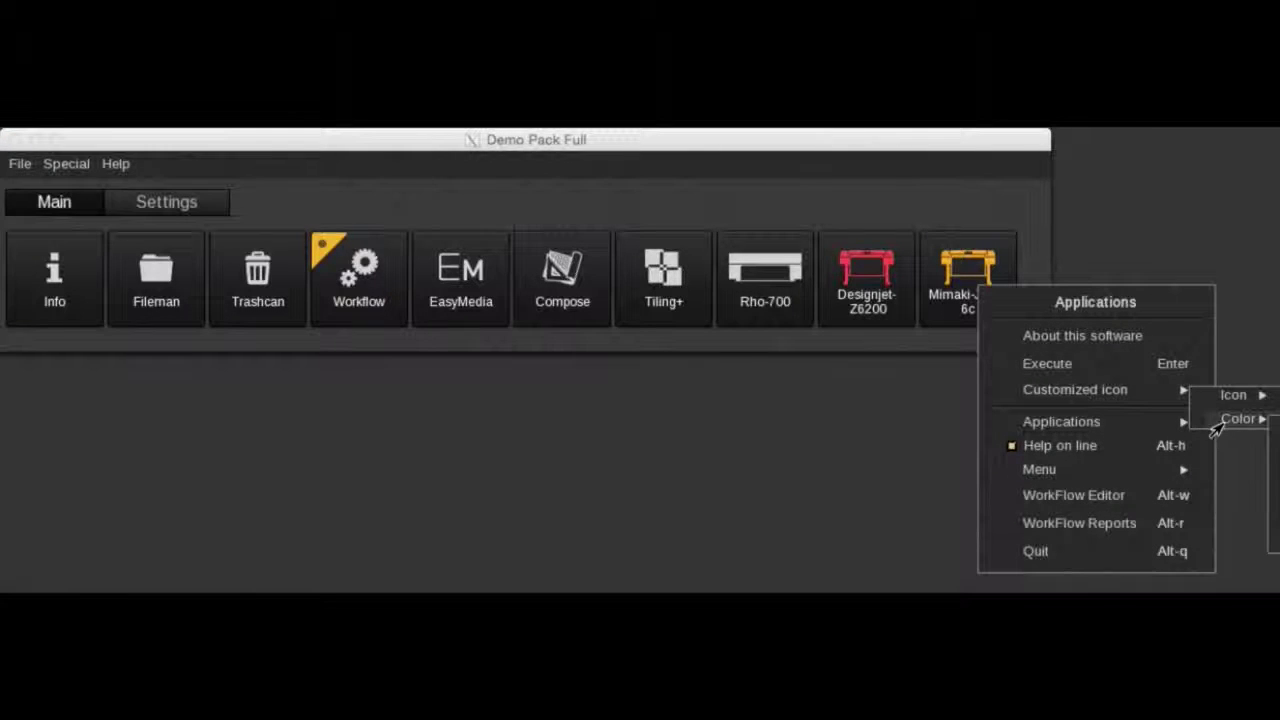
click(1274, 470)
Make the Rho-700 digital-press icon purple
right_click(767, 271)
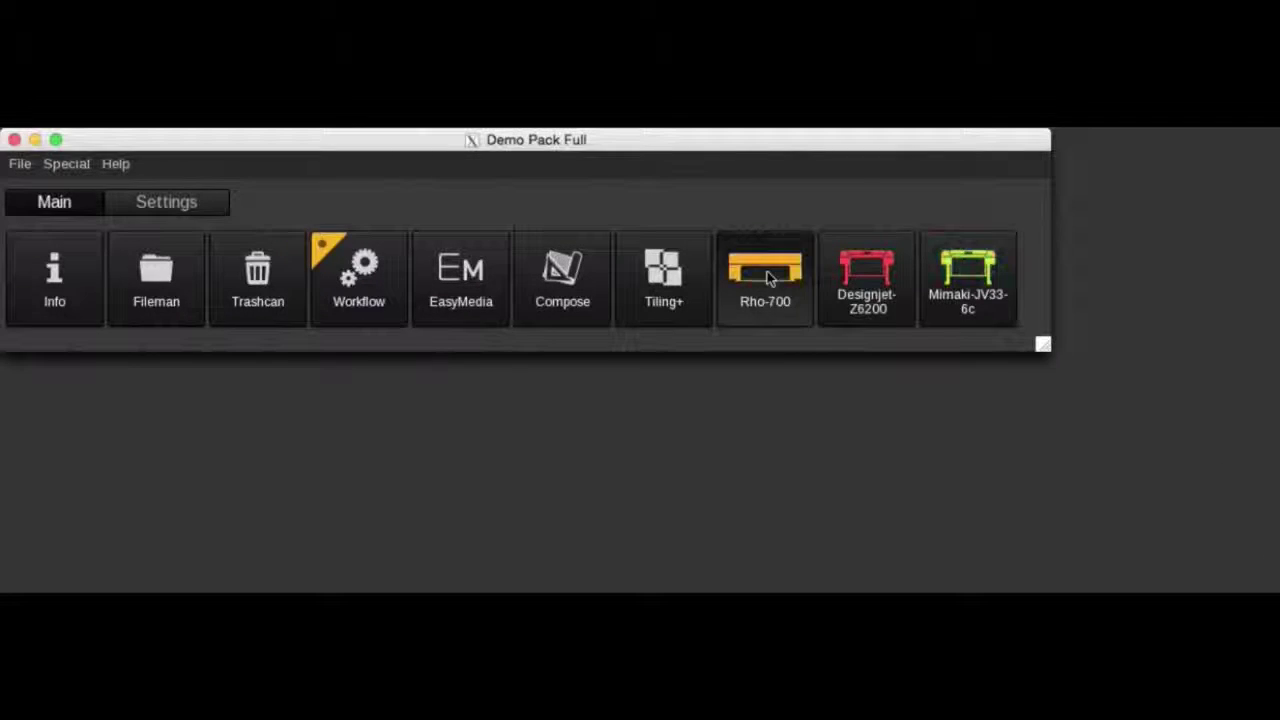
mouse_move(845, 385)
mouse_move(1028, 406)
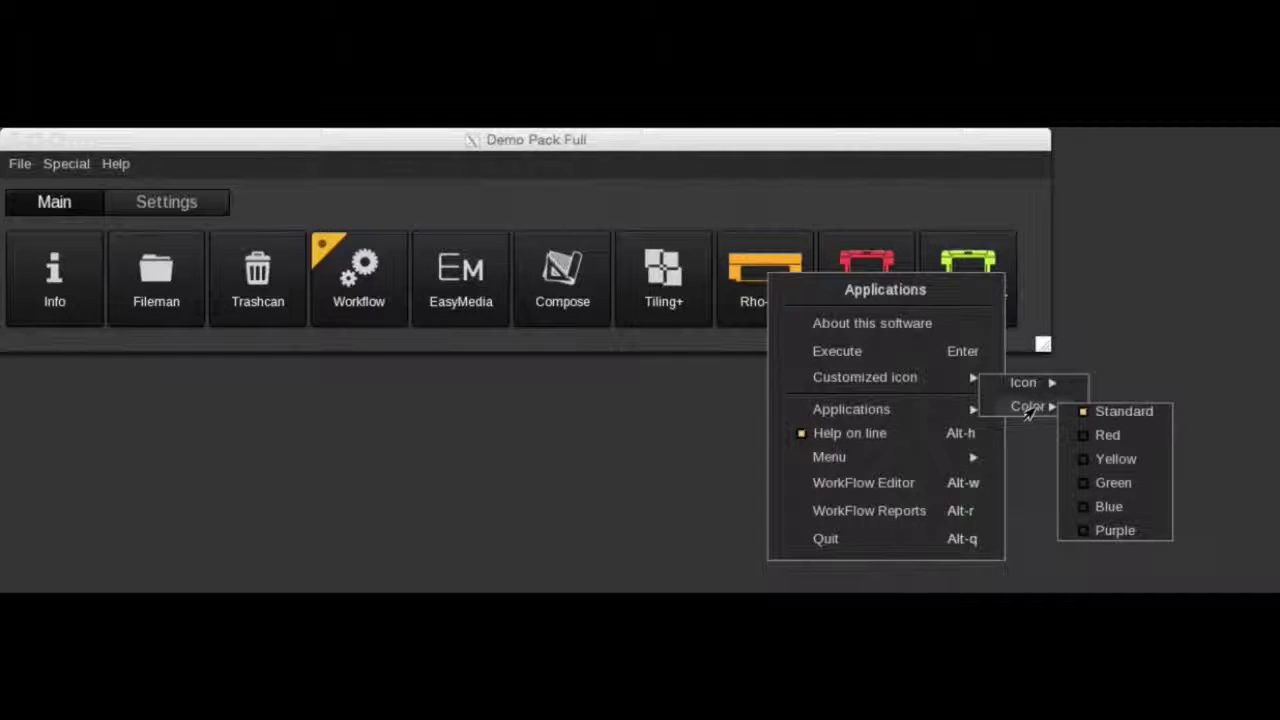
click(1080, 535)
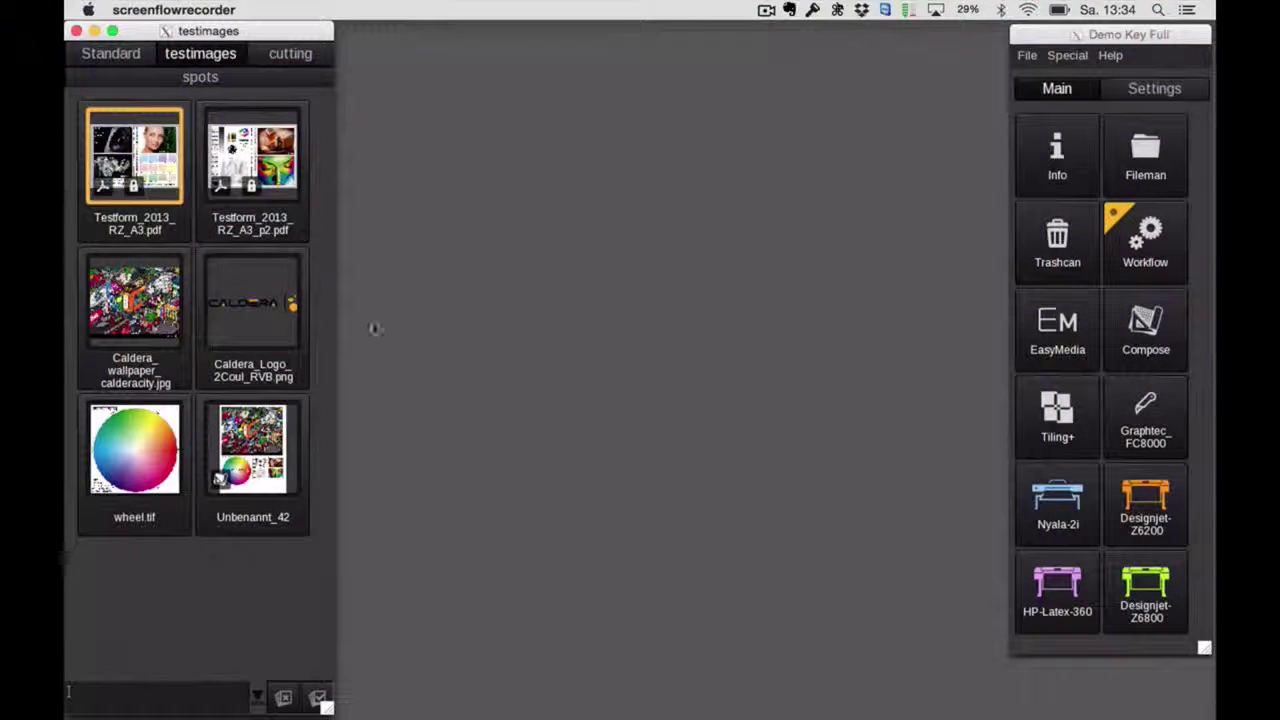
Load Testform_2013_RZ_A3.pdf for the Designjet-Z6200 and add crop marks and a colour bar
drag(135, 160, 1130, 480)
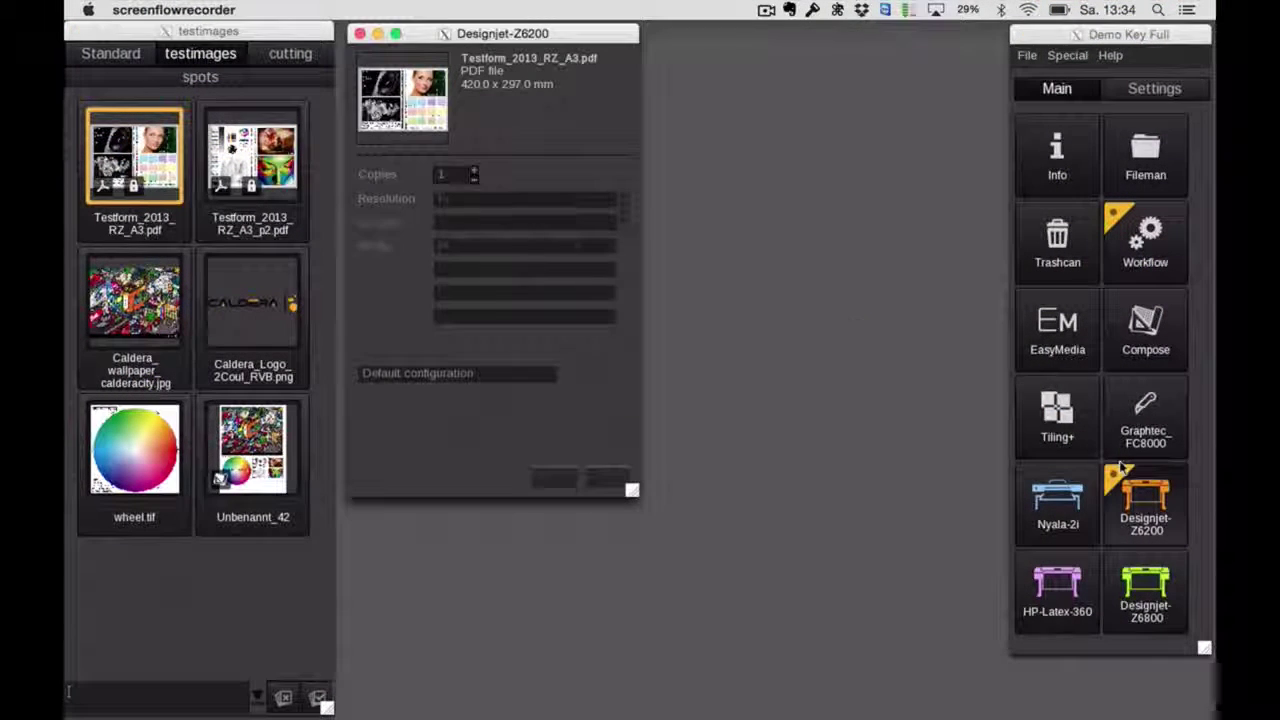
click(388, 443)
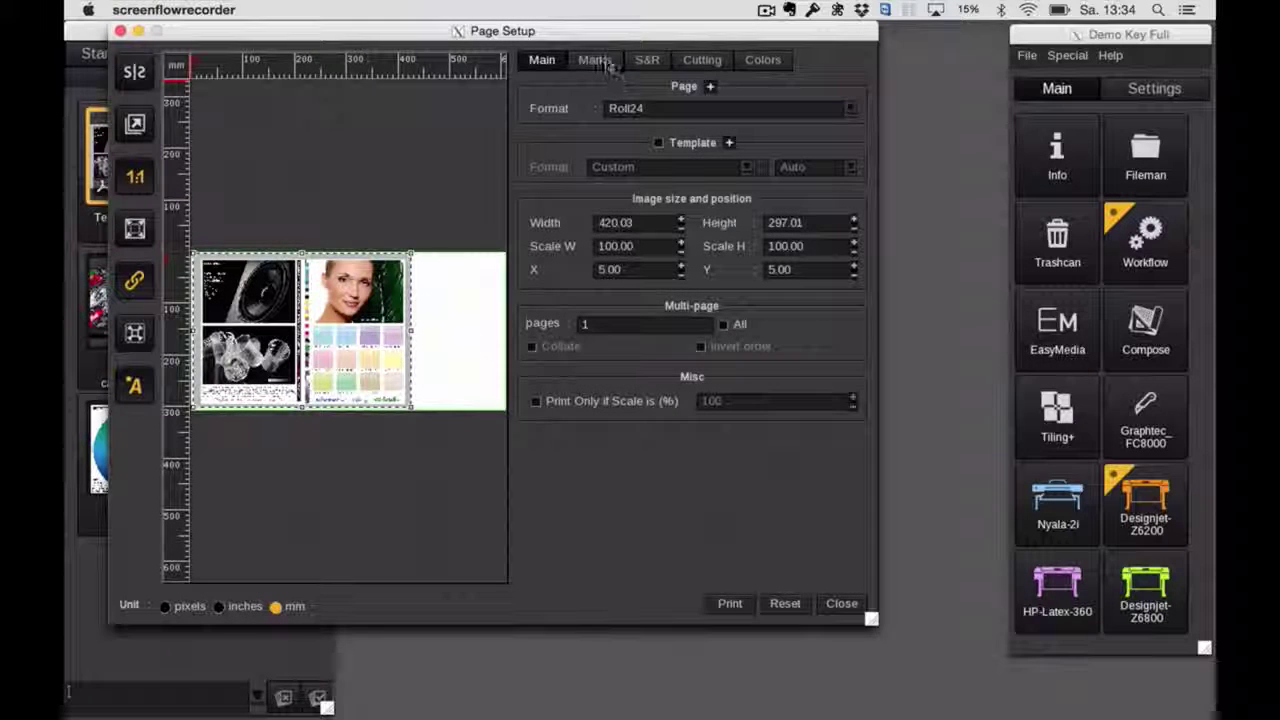
click(595, 60)
click(675, 88)
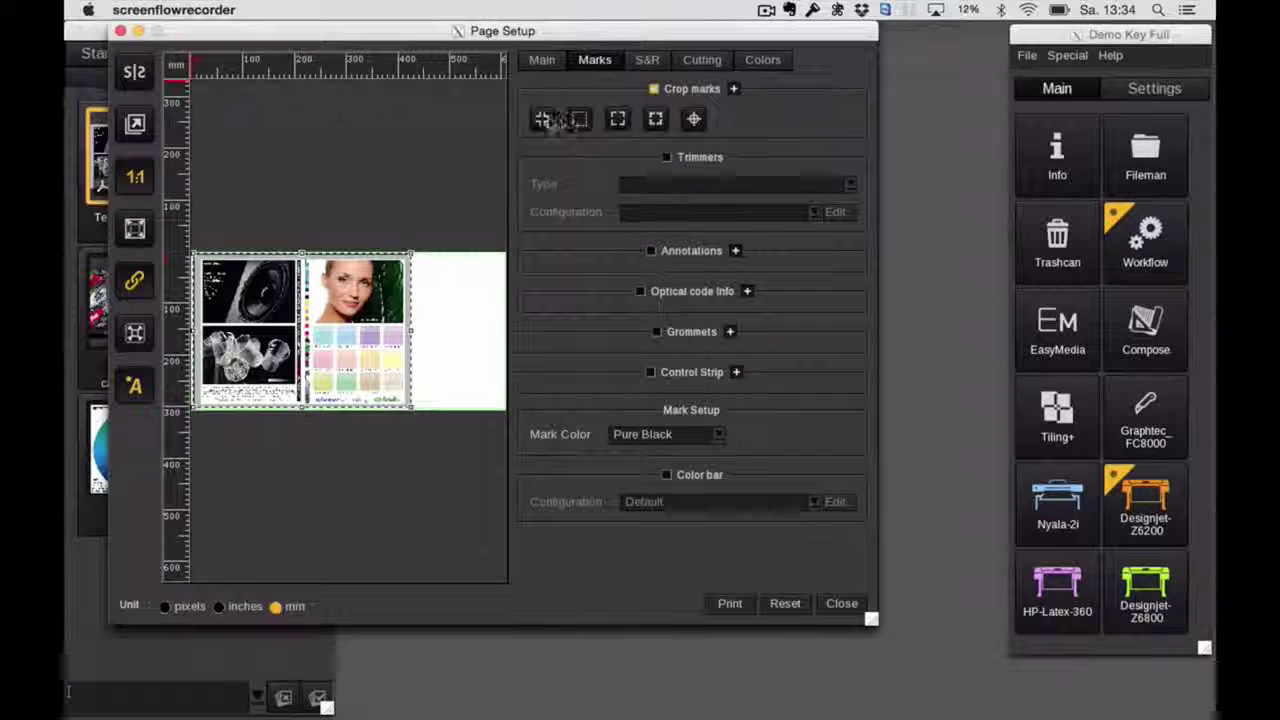
click(541, 118)
click(688, 476)
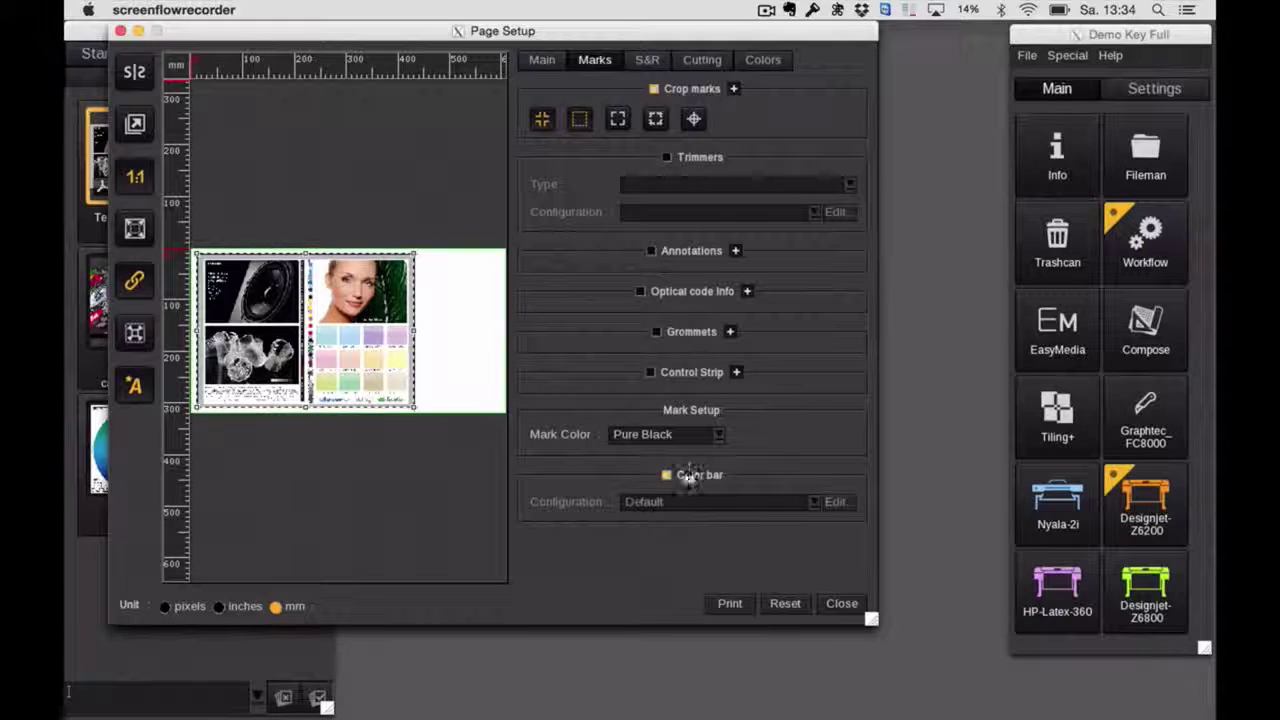
Enable a cutting contour and colour corrections of Cyan 28 and Yellow 32
click(702, 60)
click(694, 89)
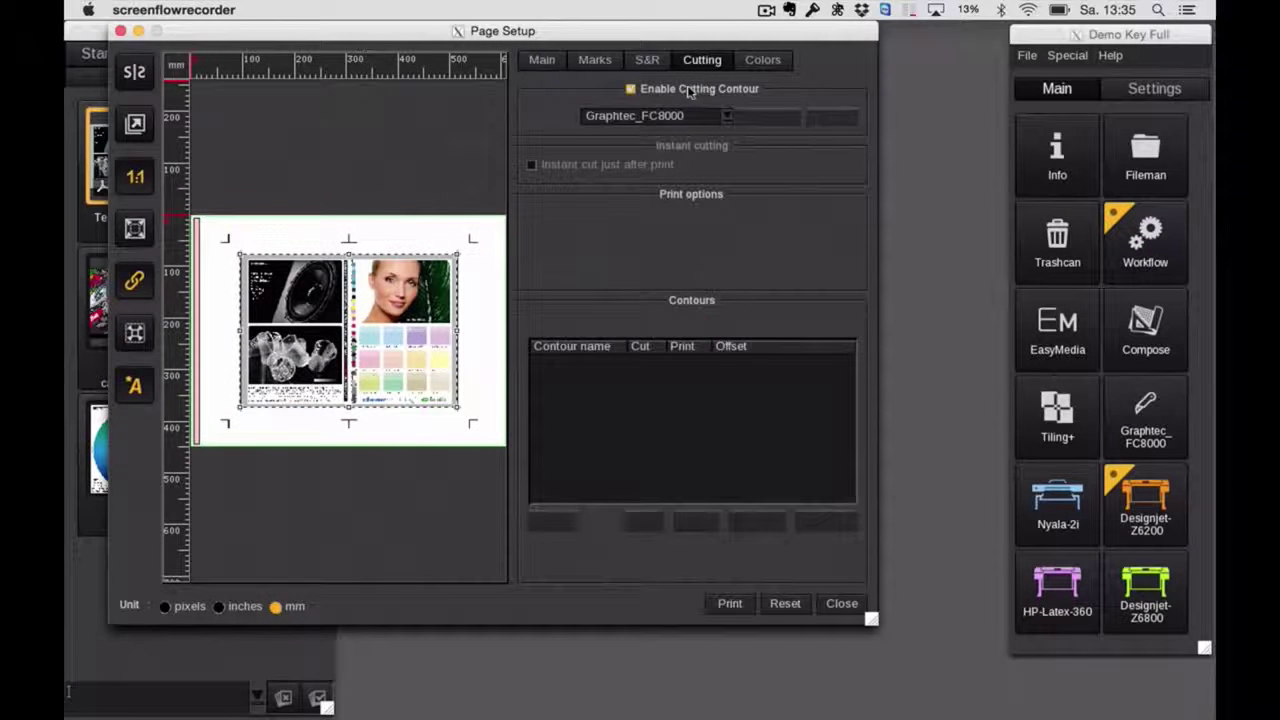
click(760, 60)
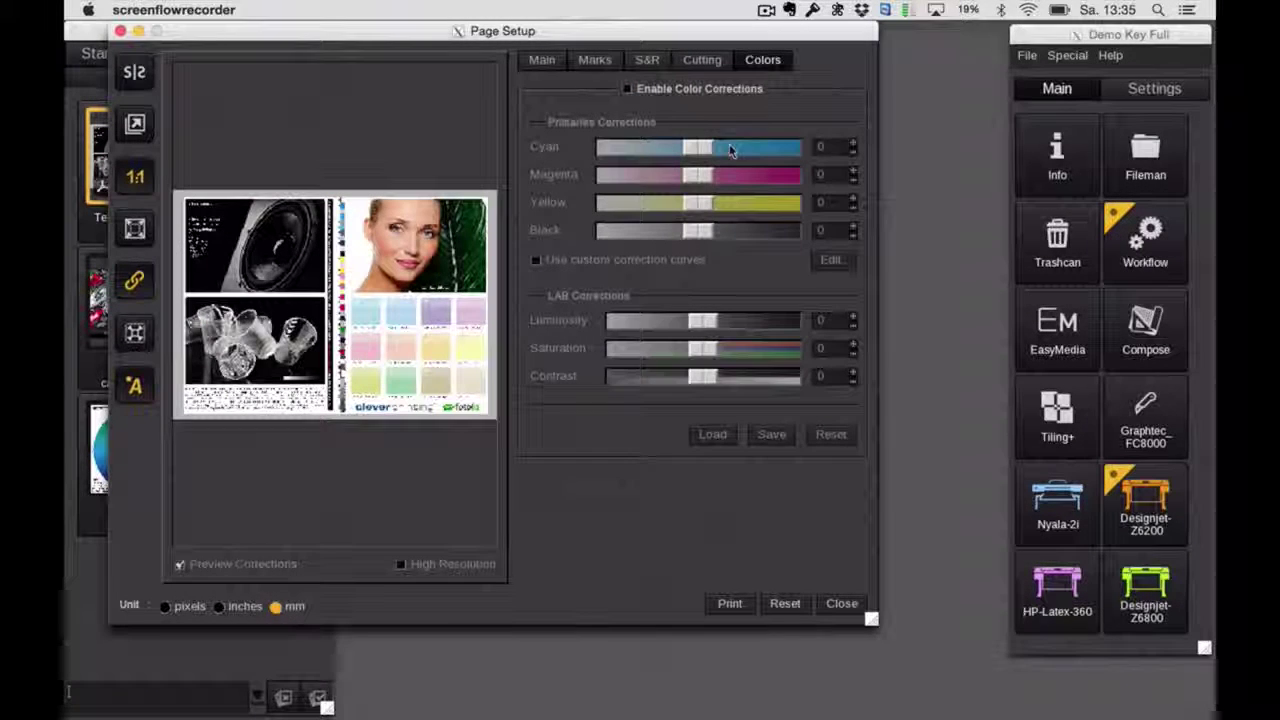
click(666, 88)
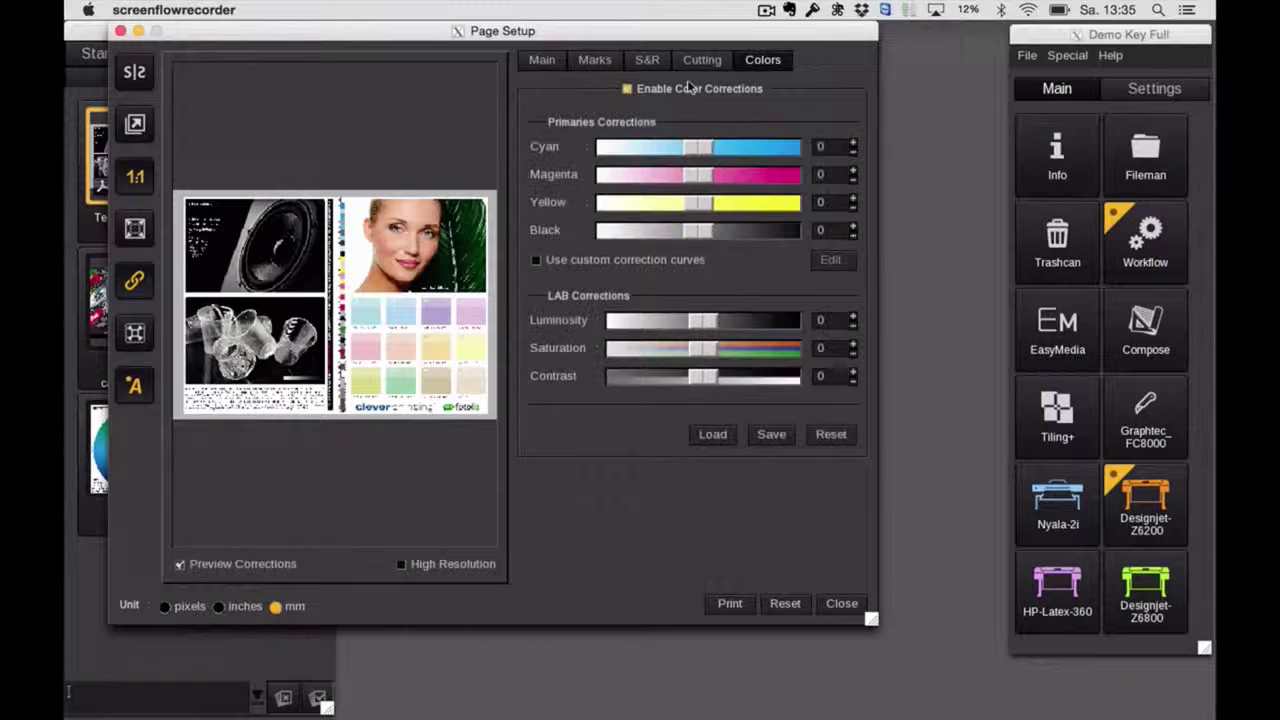
click(724, 147)
click(730, 203)
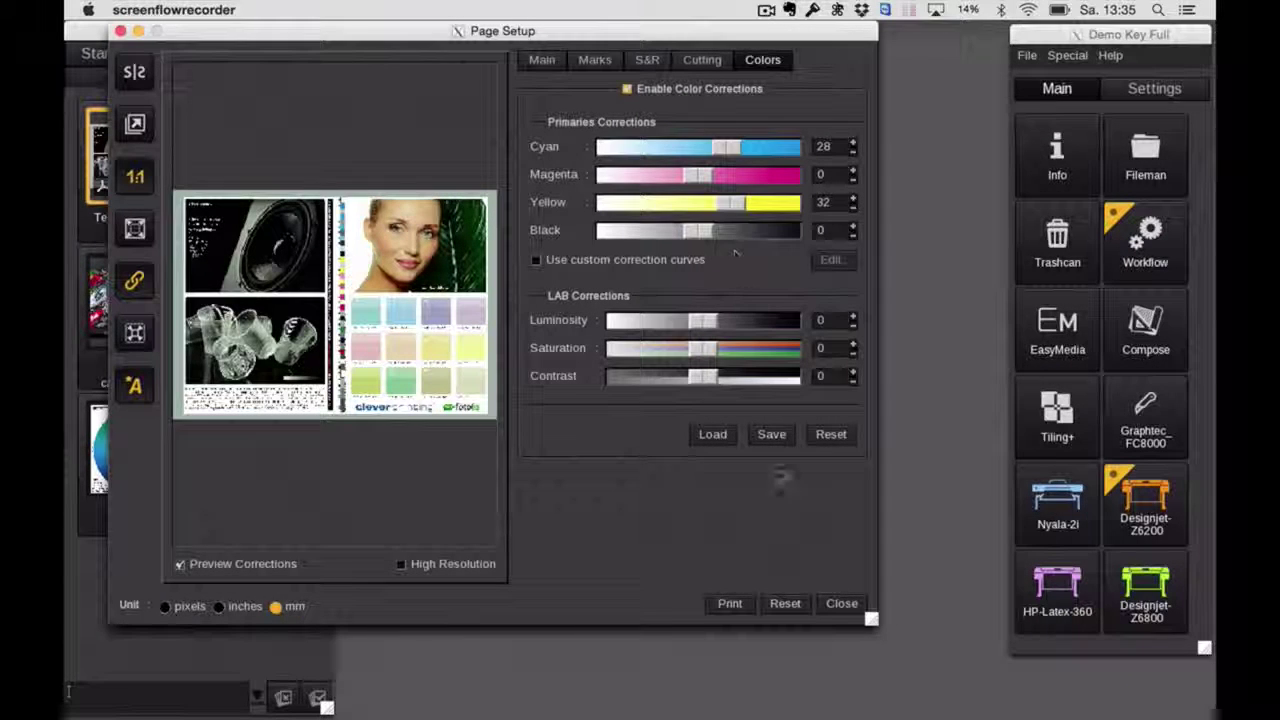
Assign the ISOcoated_v2_eci.icc CMYK profile with Colorimetric+BPC rendering to the job
click(836, 604)
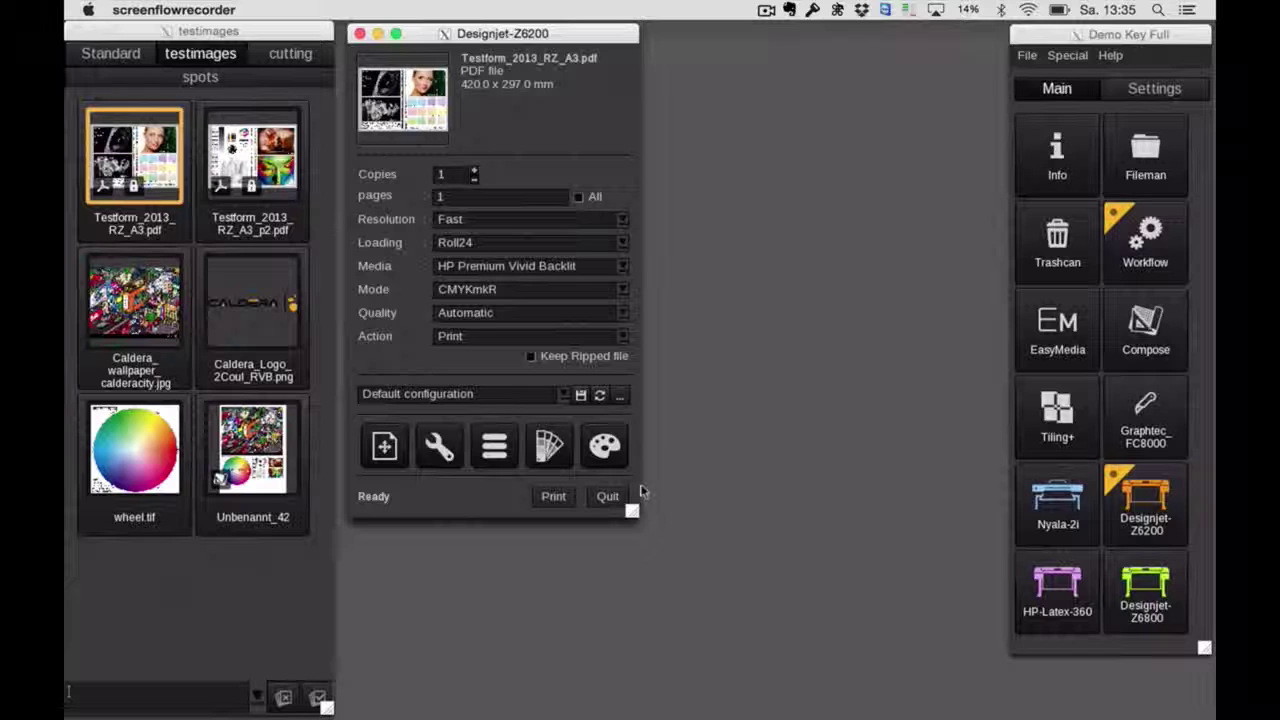
click(605, 447)
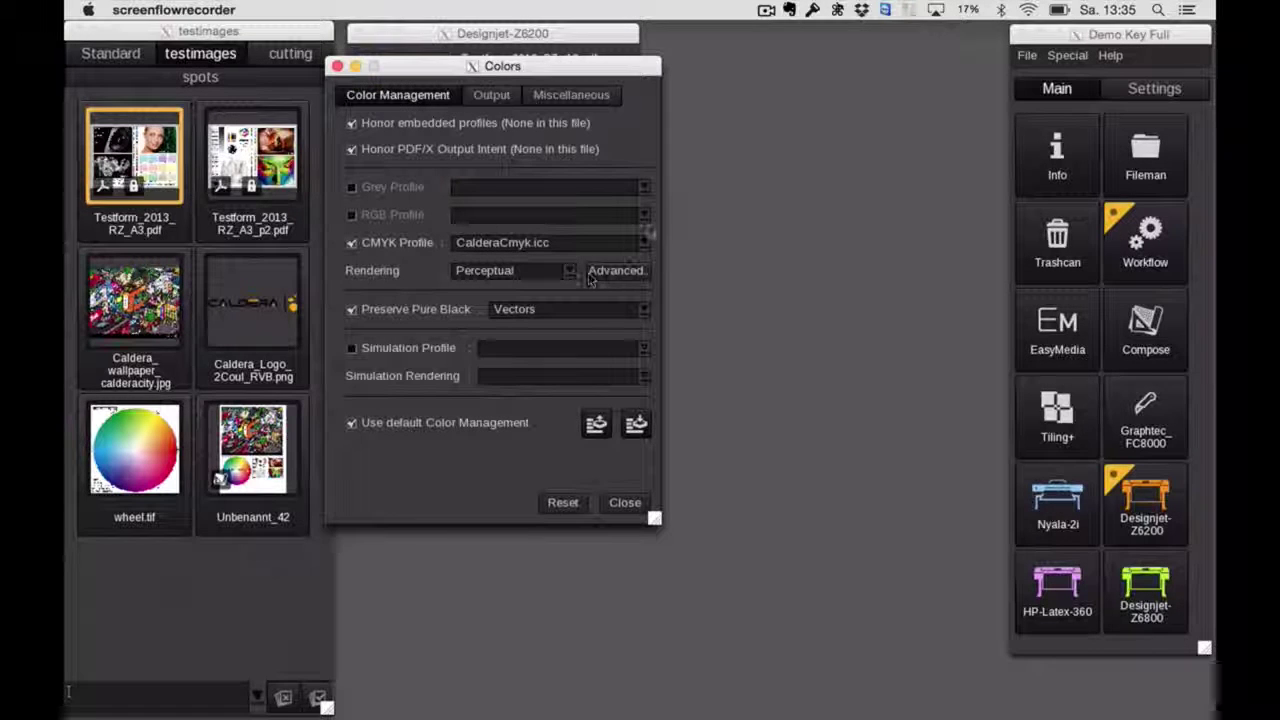
click(647, 243)
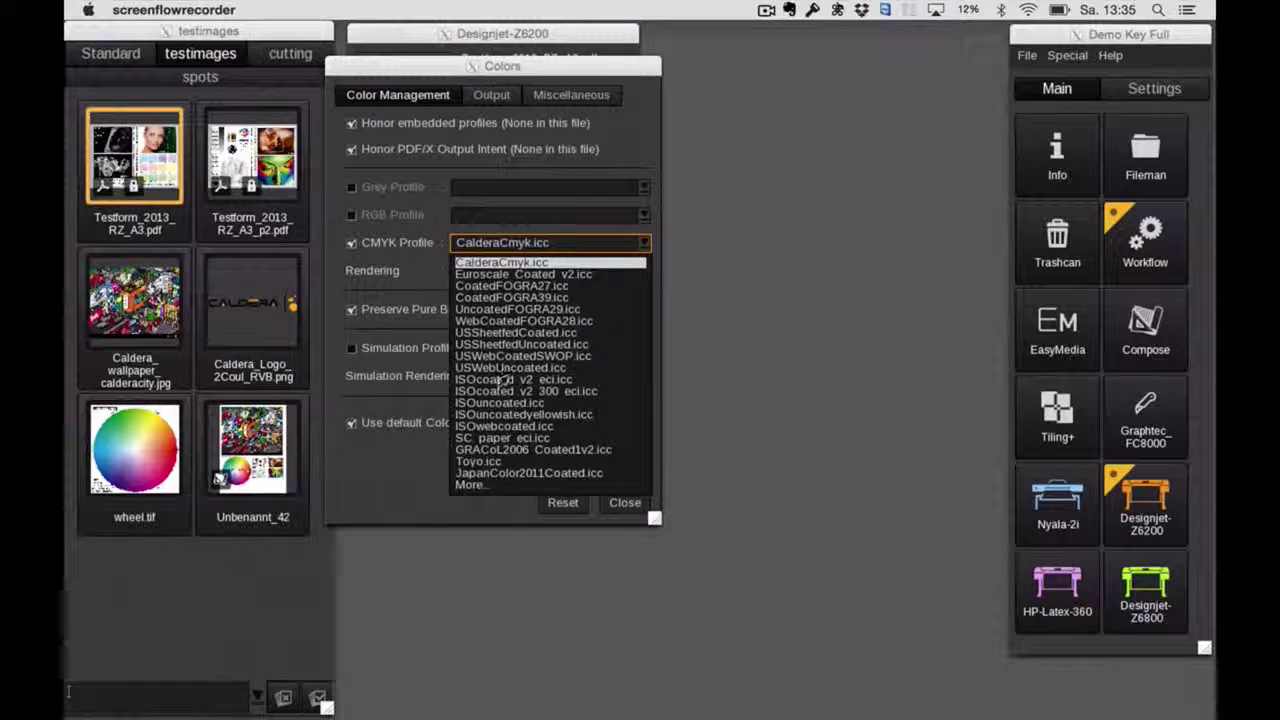
click(570, 278)
click(570, 276)
click(503, 300)
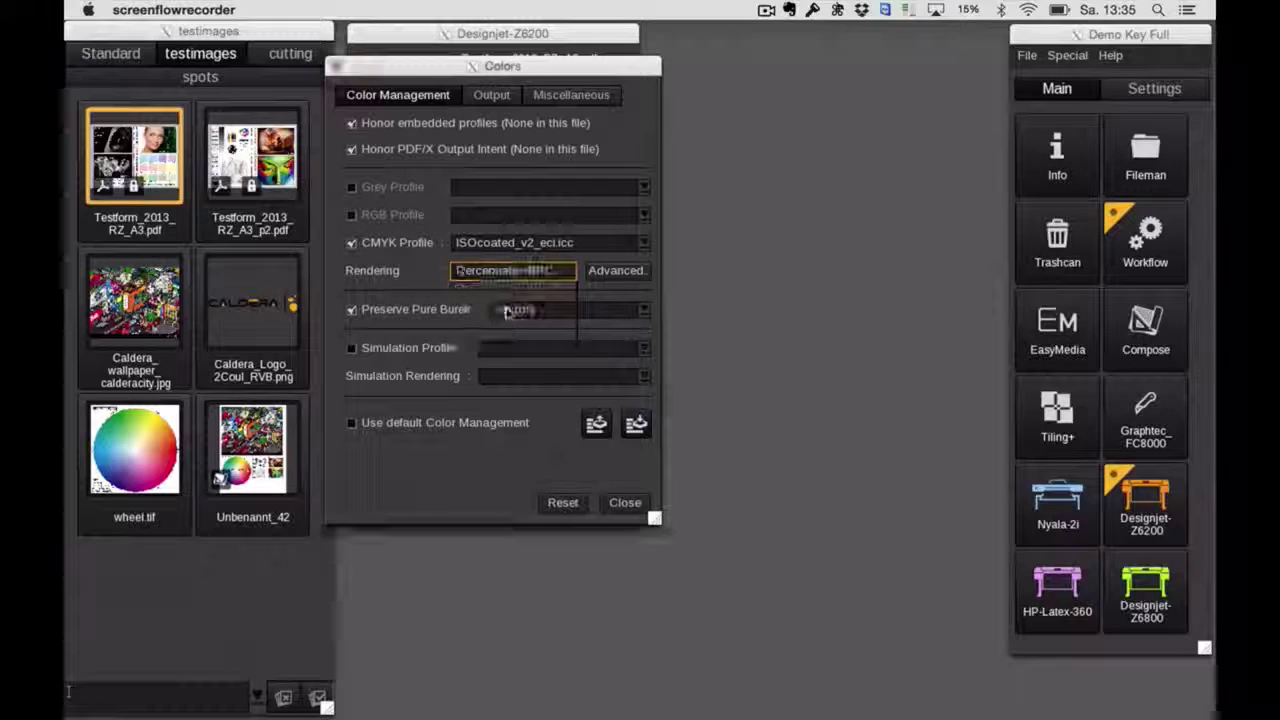
click(624, 502)
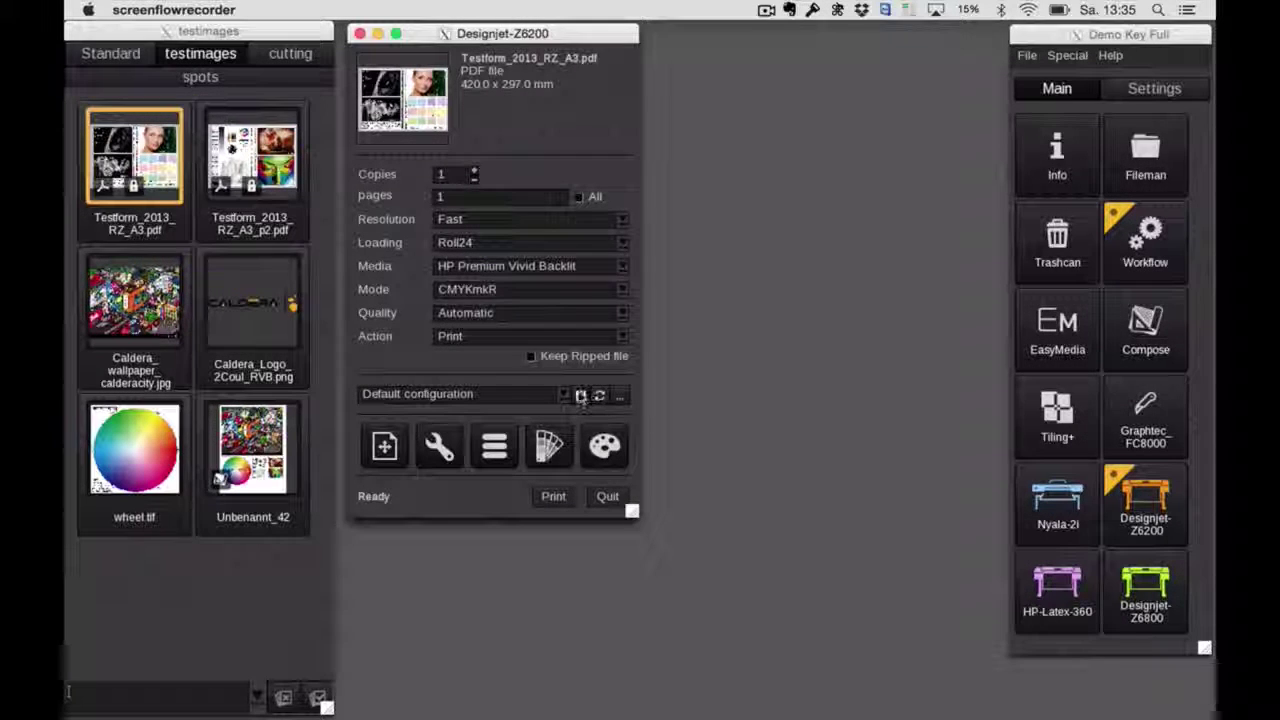
Save the job settings as configuration 'New Setting' and set the job action to Rip
click(580, 395)
text(Ne)
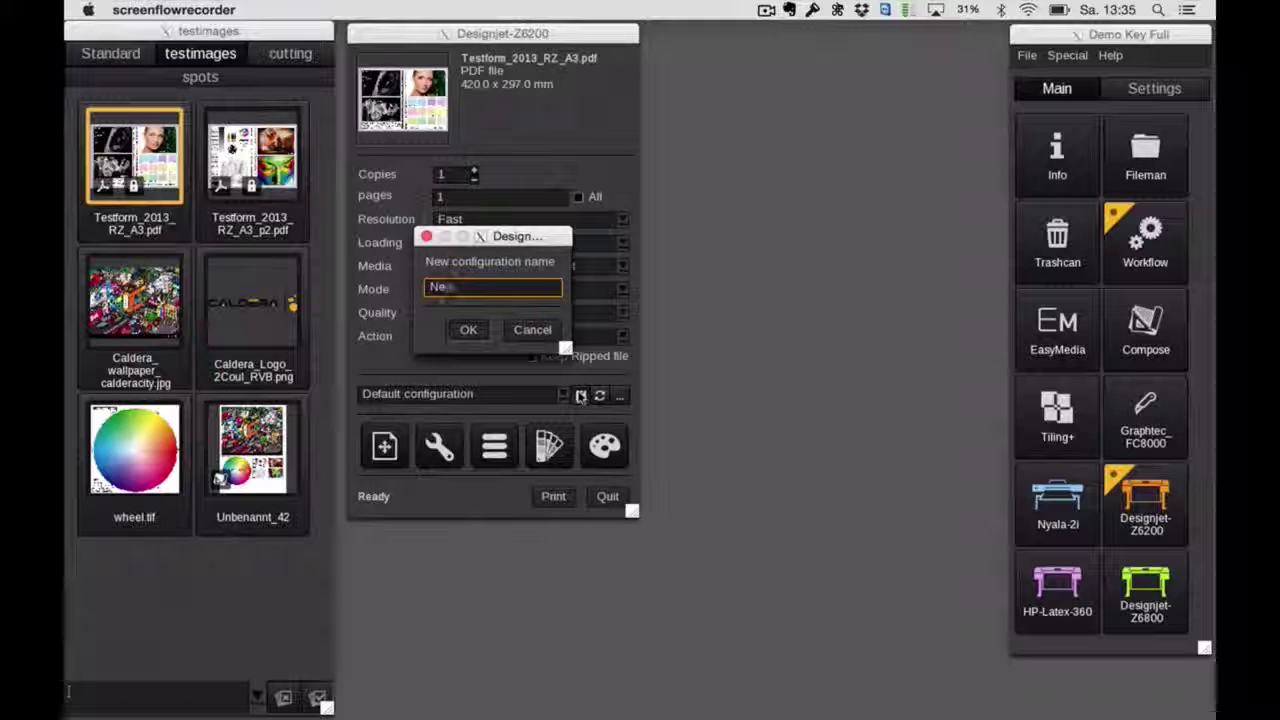
text(w Setting)
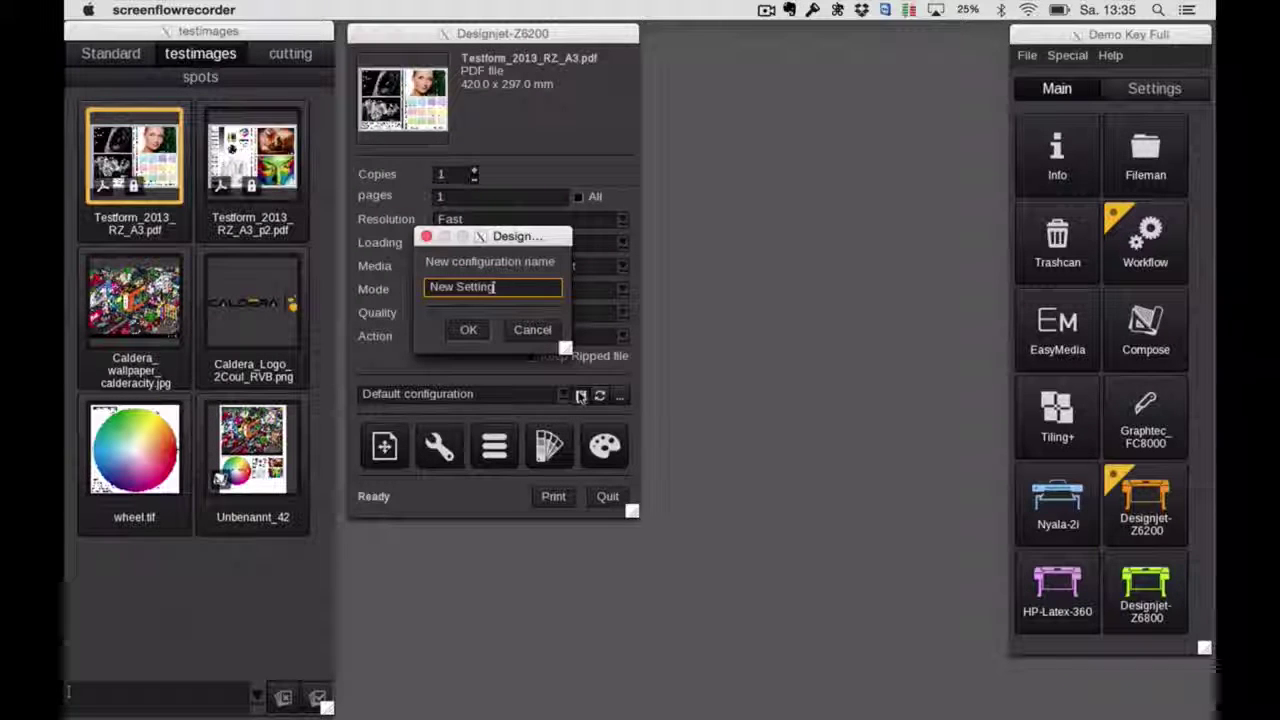
key(Return)
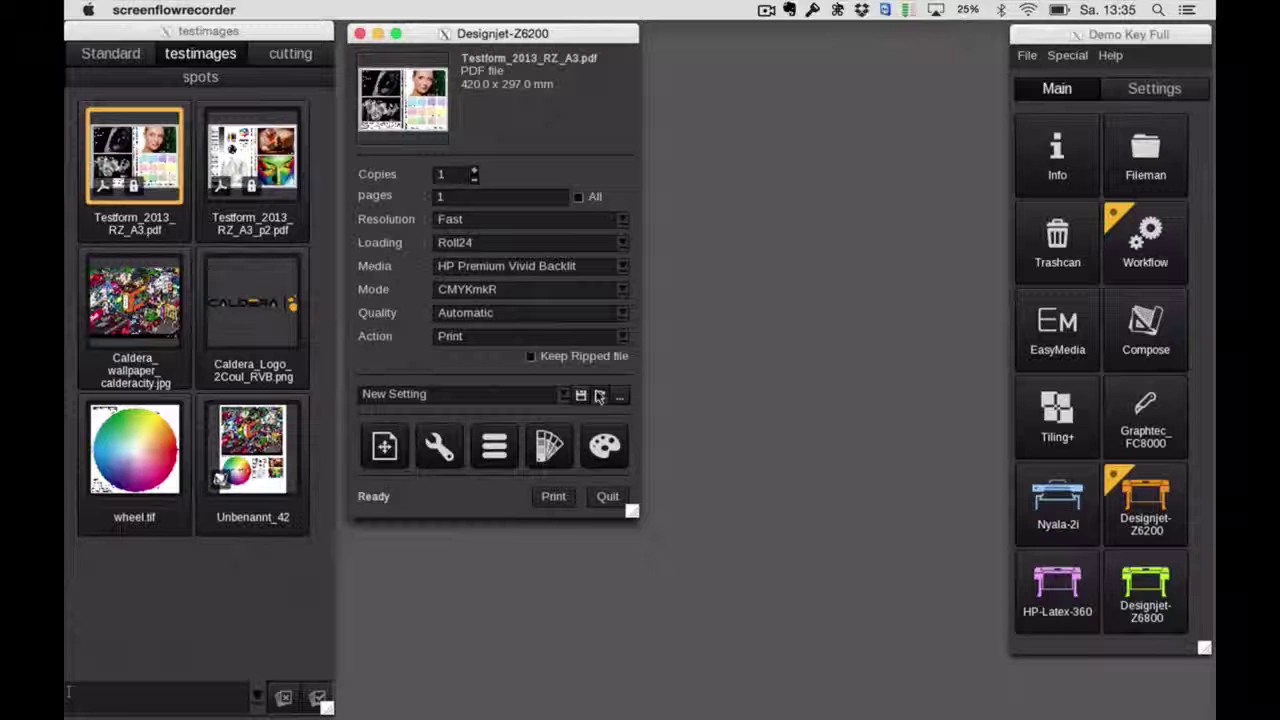
click(618, 338)
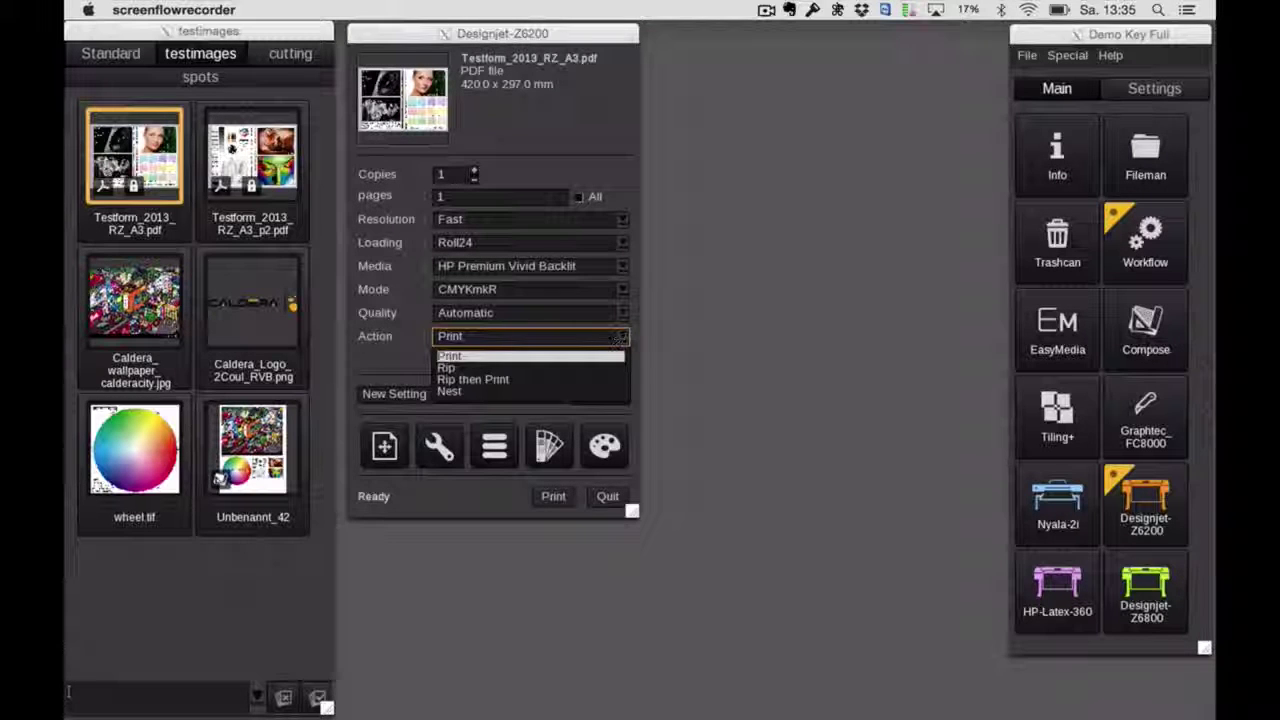
click(440, 390)
Review the Page Setup marks, then save the configuration again
click(386, 444)
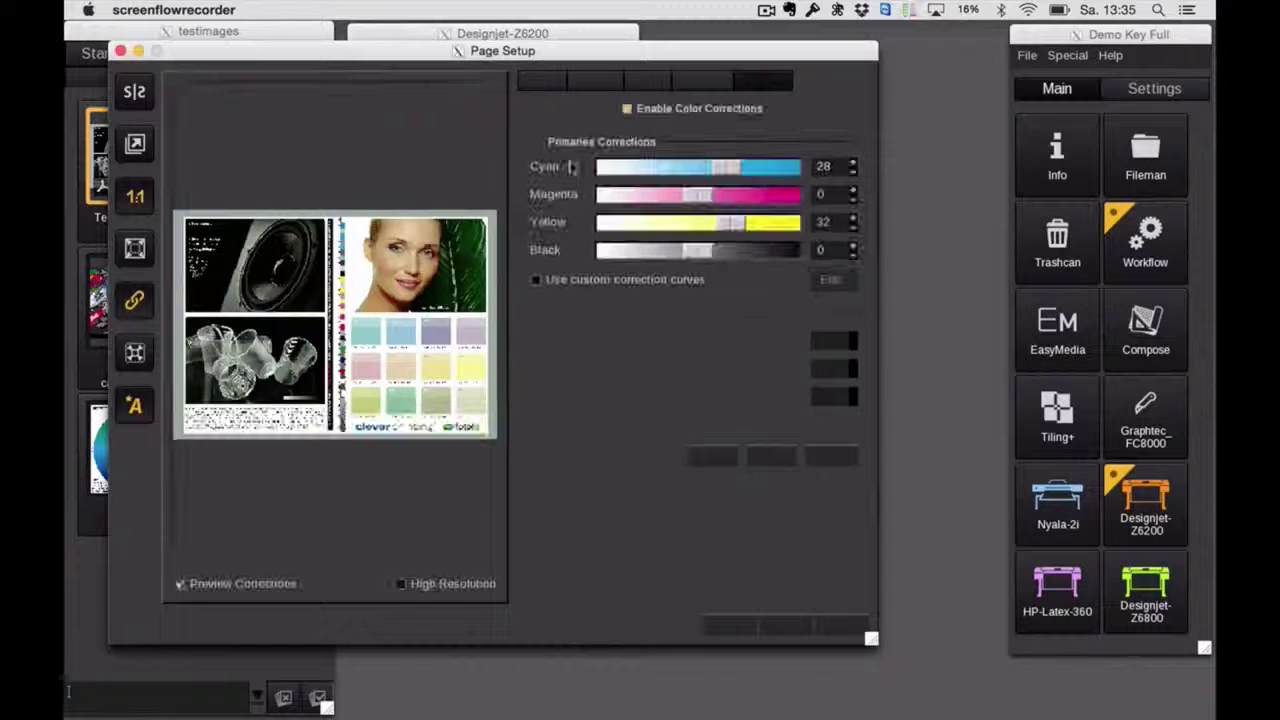
click(596, 82)
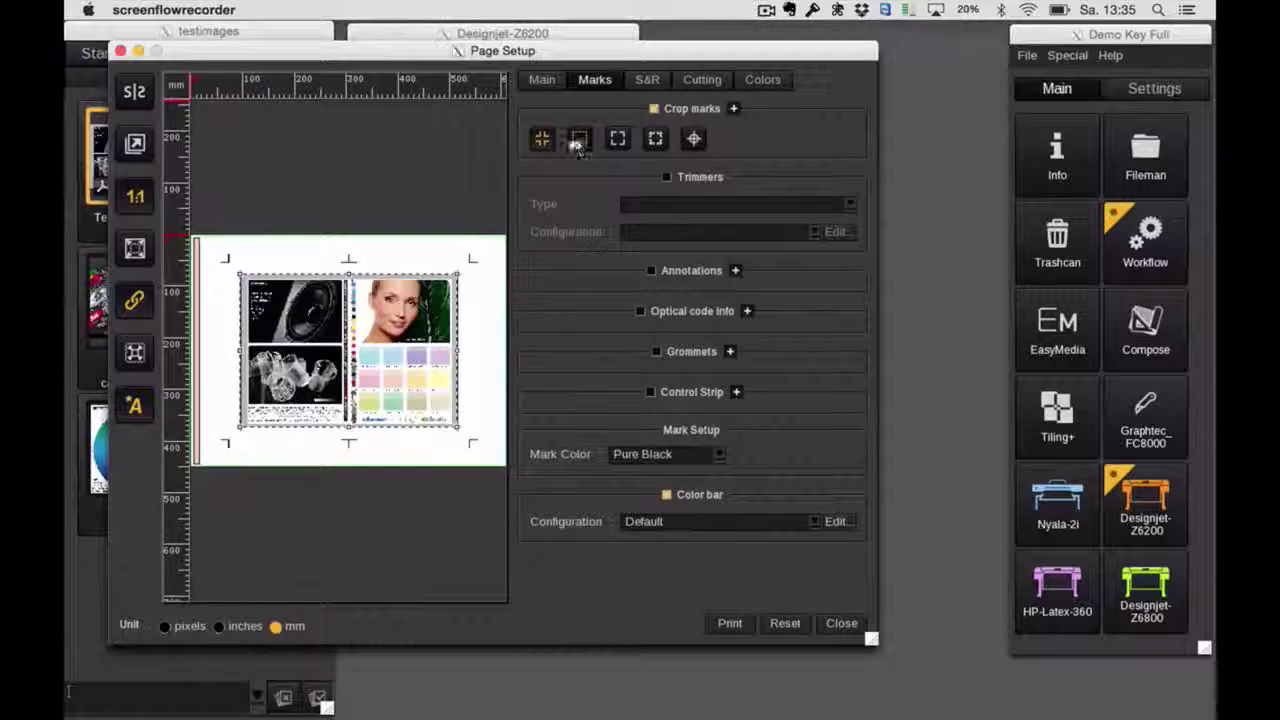
click(835, 620)
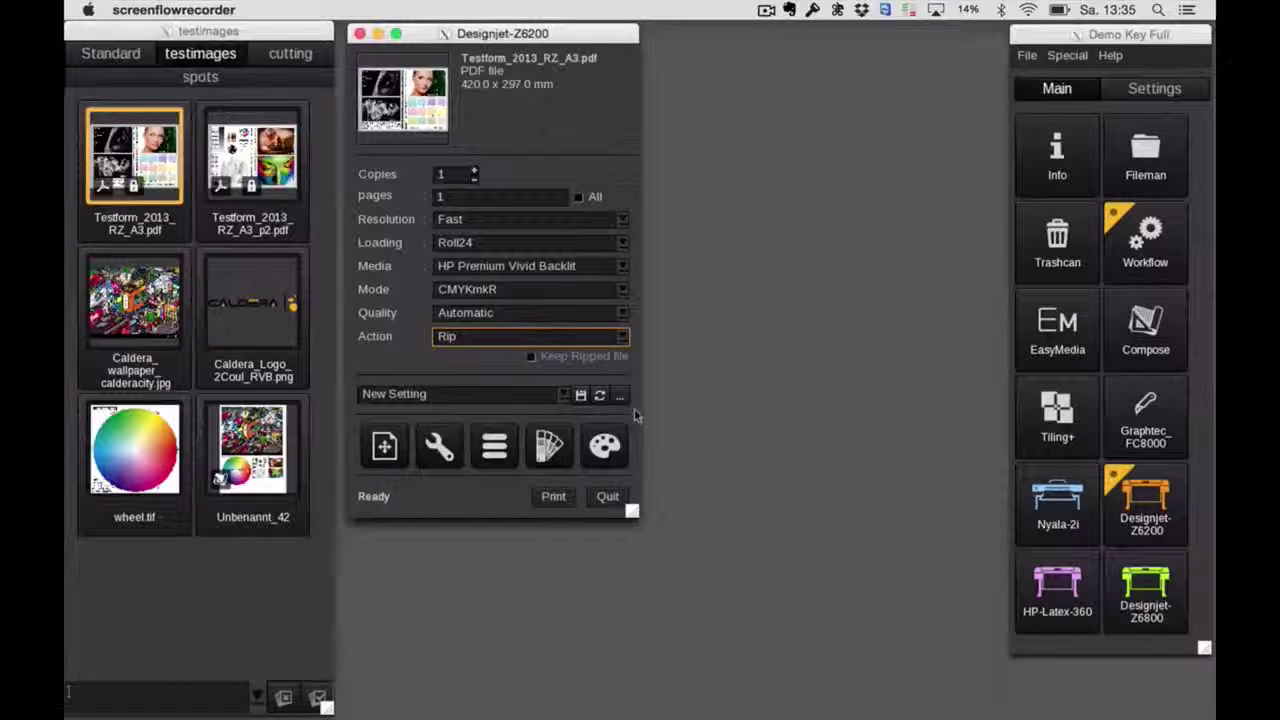
click(579, 394)
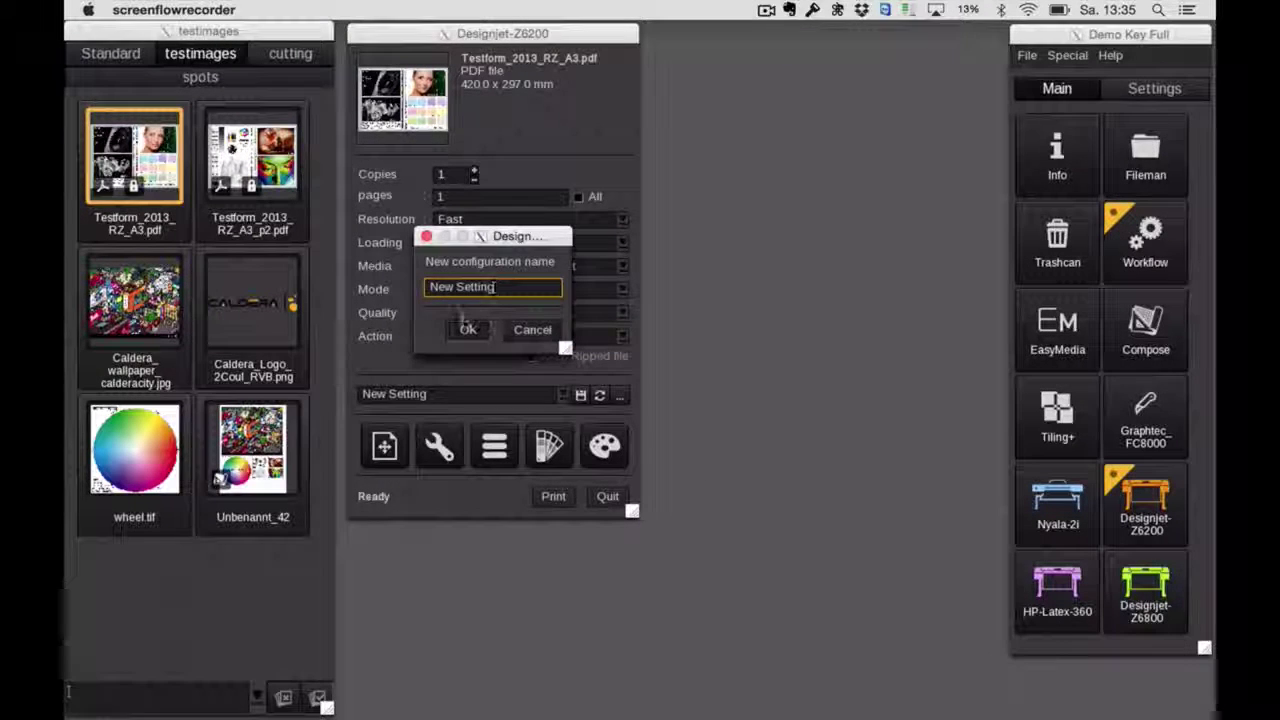
Overwrite the New Setting configuration and select all six test images
click(468, 329)
click(513, 322)
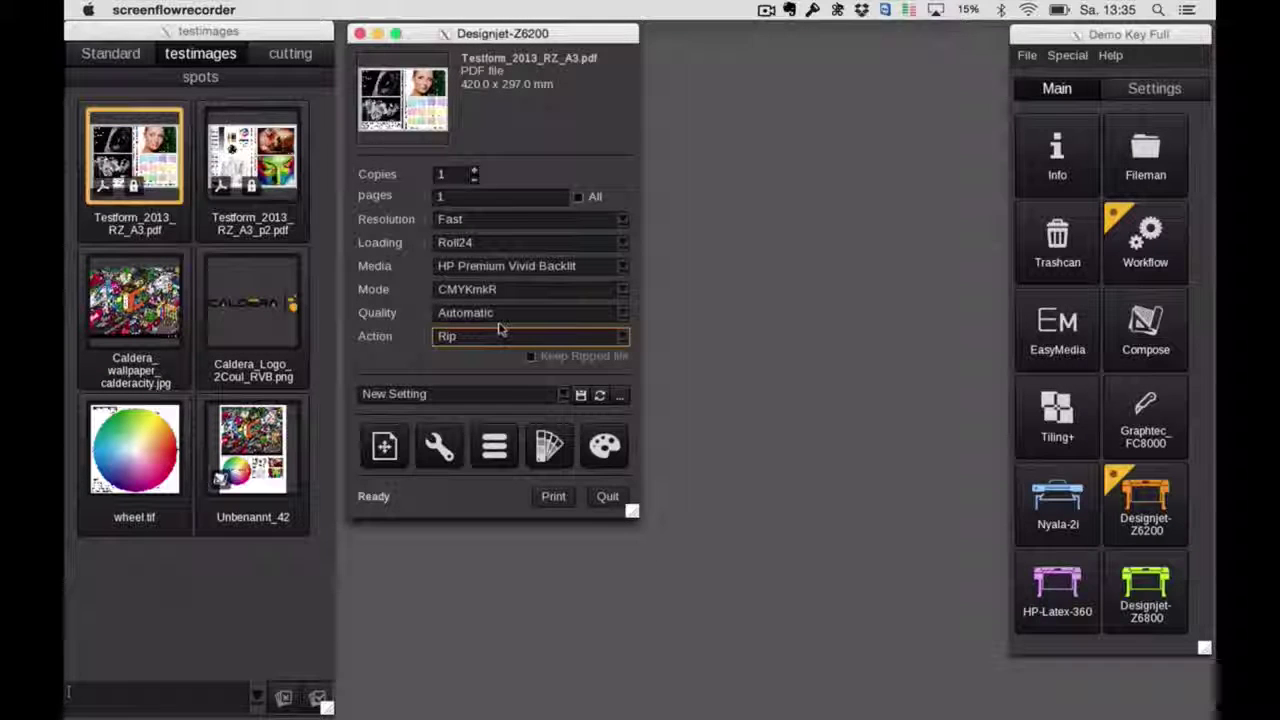
shift+click(258, 444)
Send the six images to Designjet-Z6200 using New Setting, then open the Spooler
right_click(258, 444)
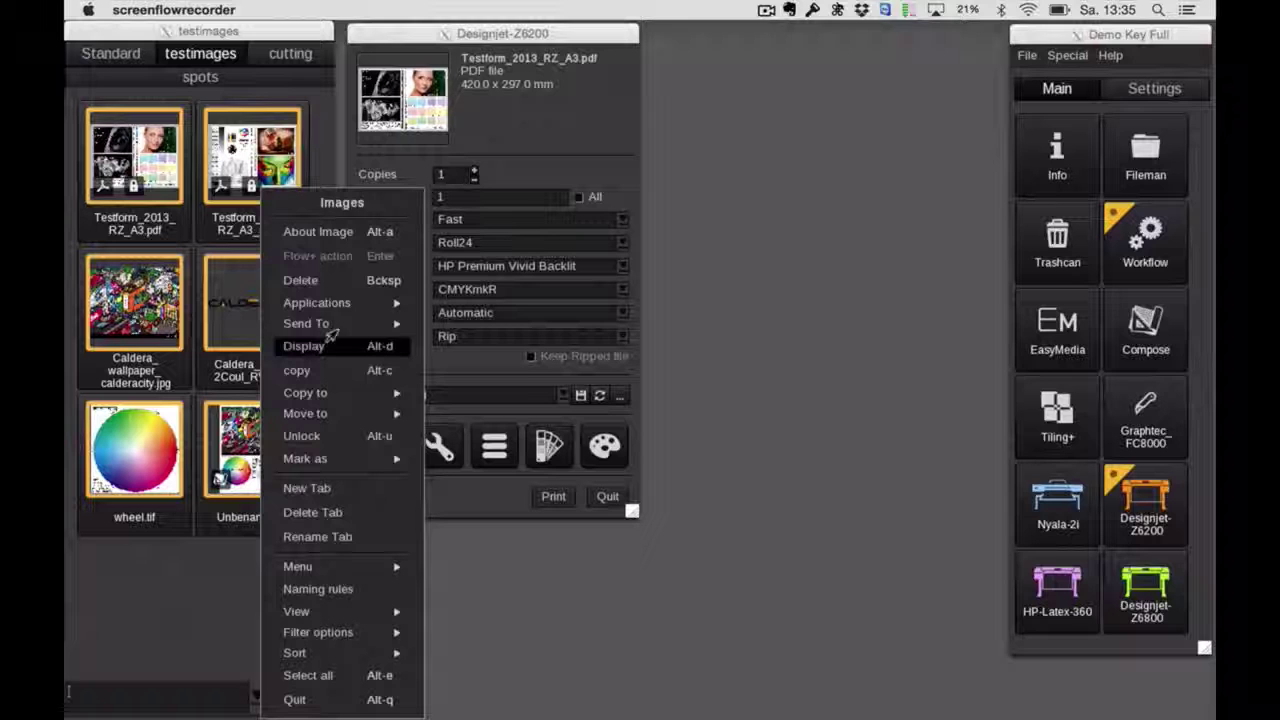
mouse_move(320, 323)
mouse_move(446, 347)
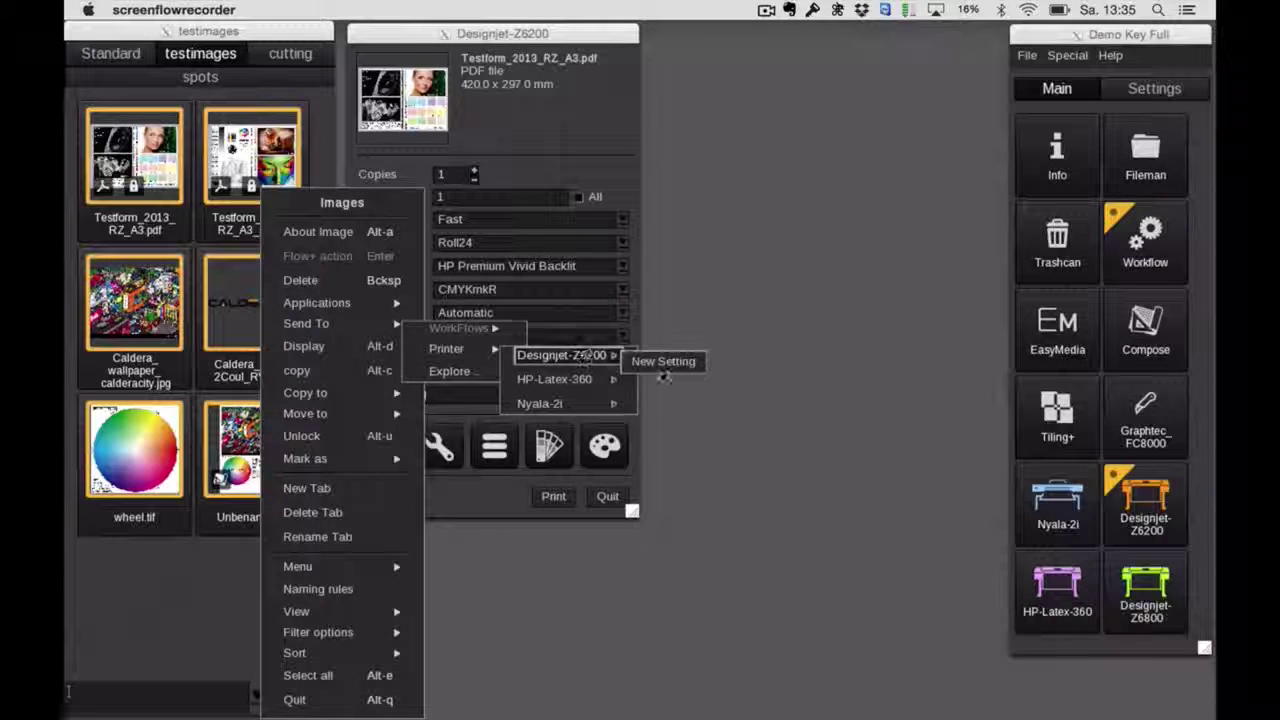
click(664, 367)
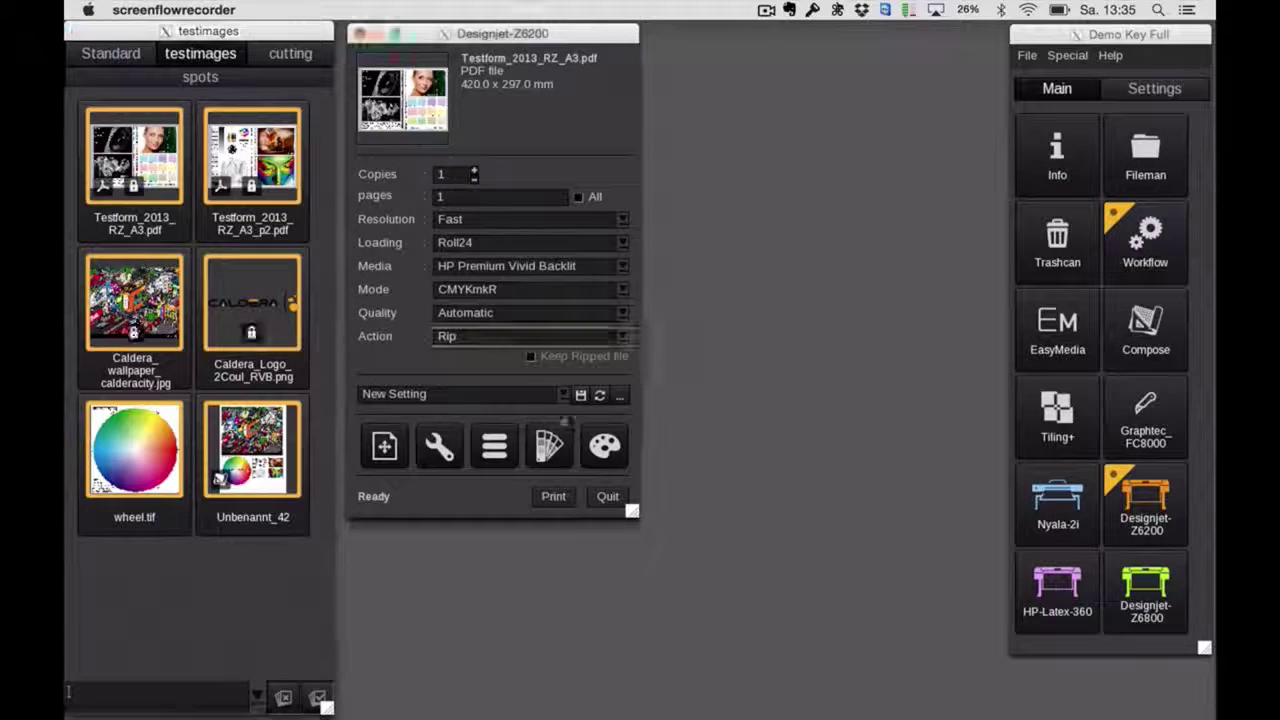
click(490, 449)
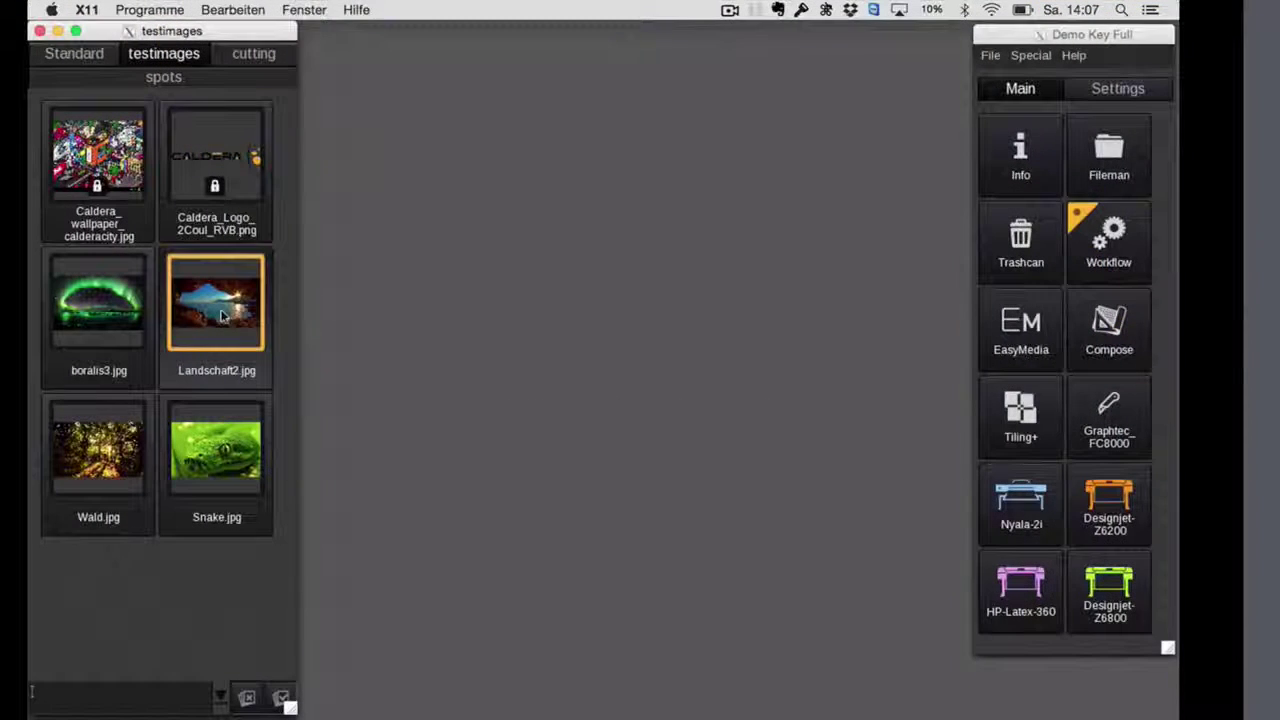
Load Landschaft2.jpg for the Designjet-Z6200 and enable Optical code info under Marks
drag(216, 302, 1108, 505)
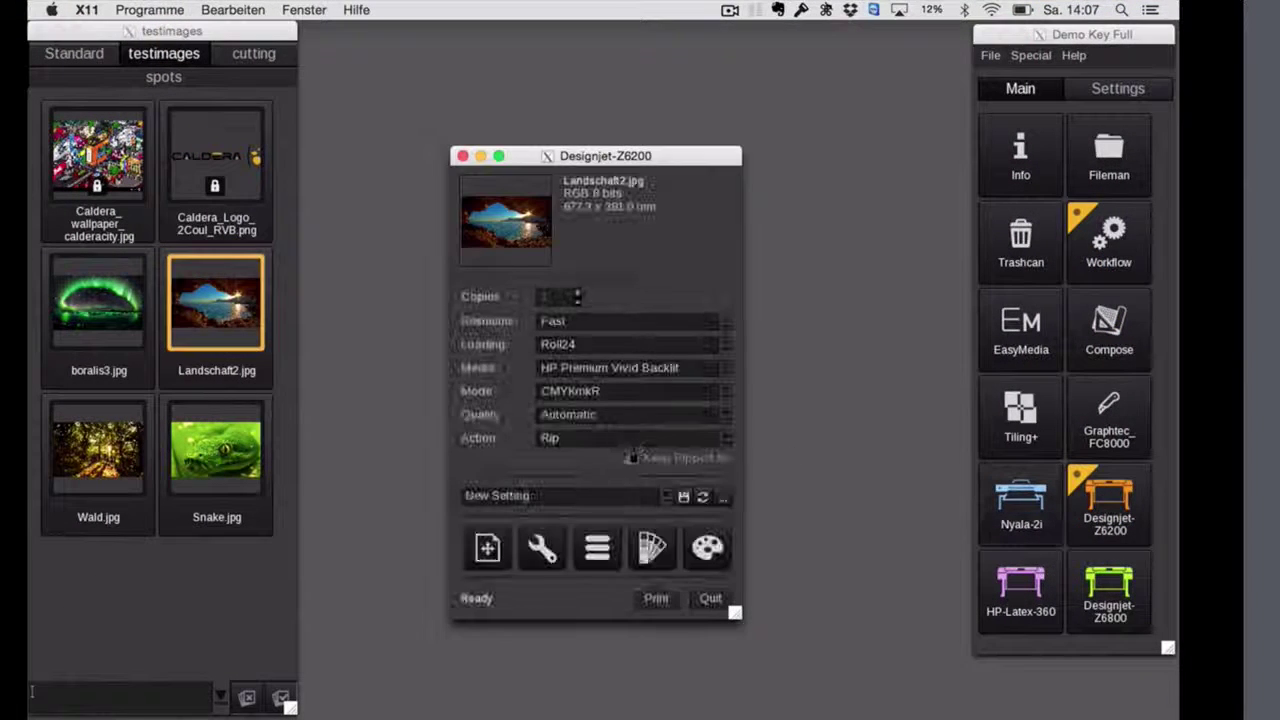
click(488, 546)
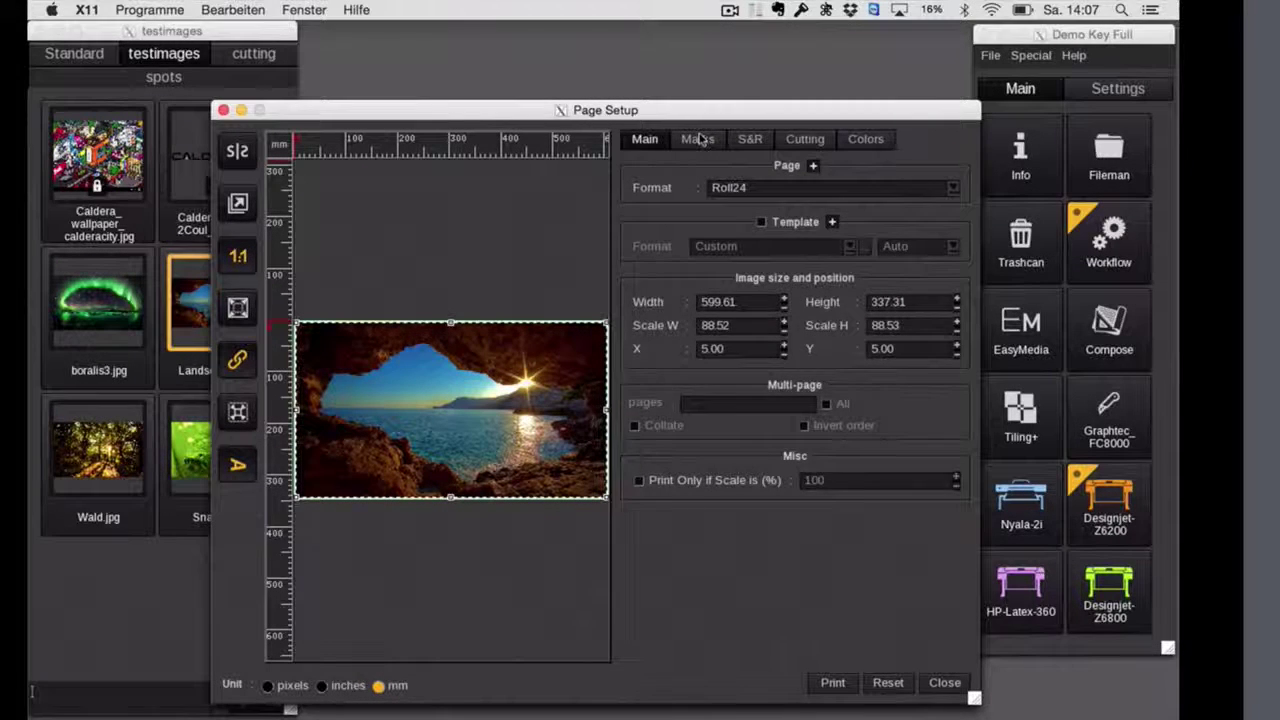
click(700, 139)
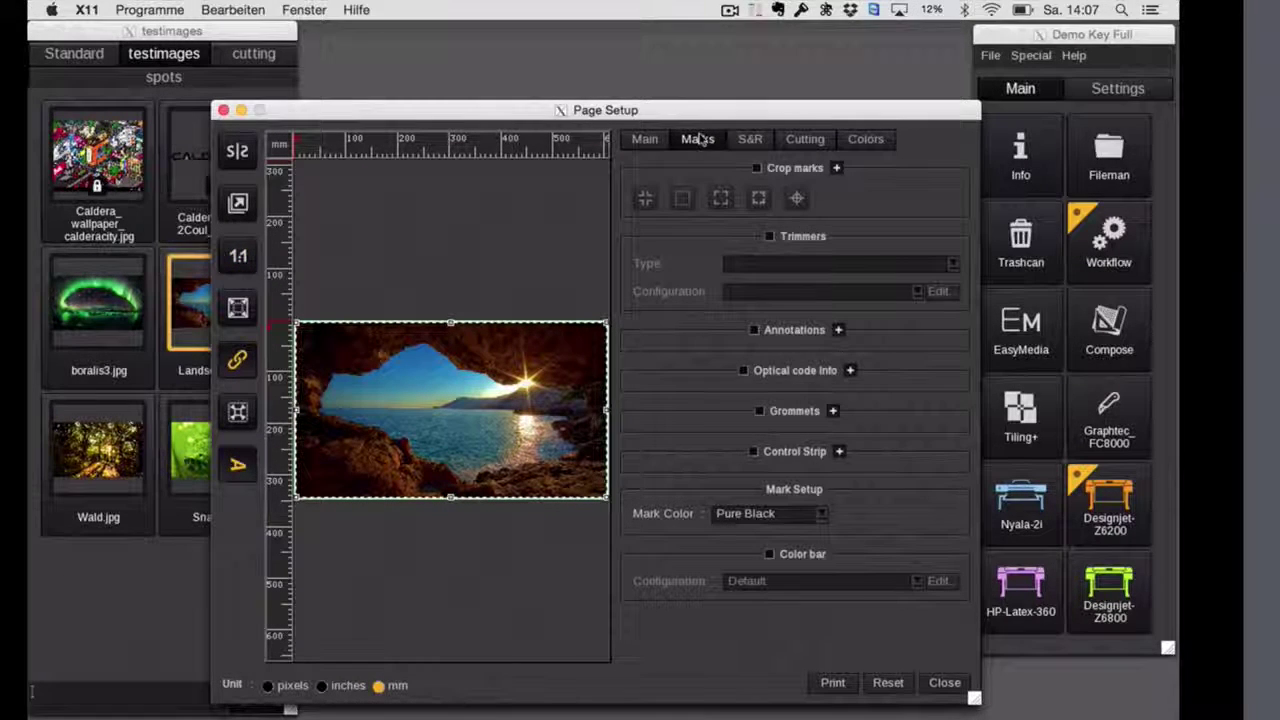
click(742, 370)
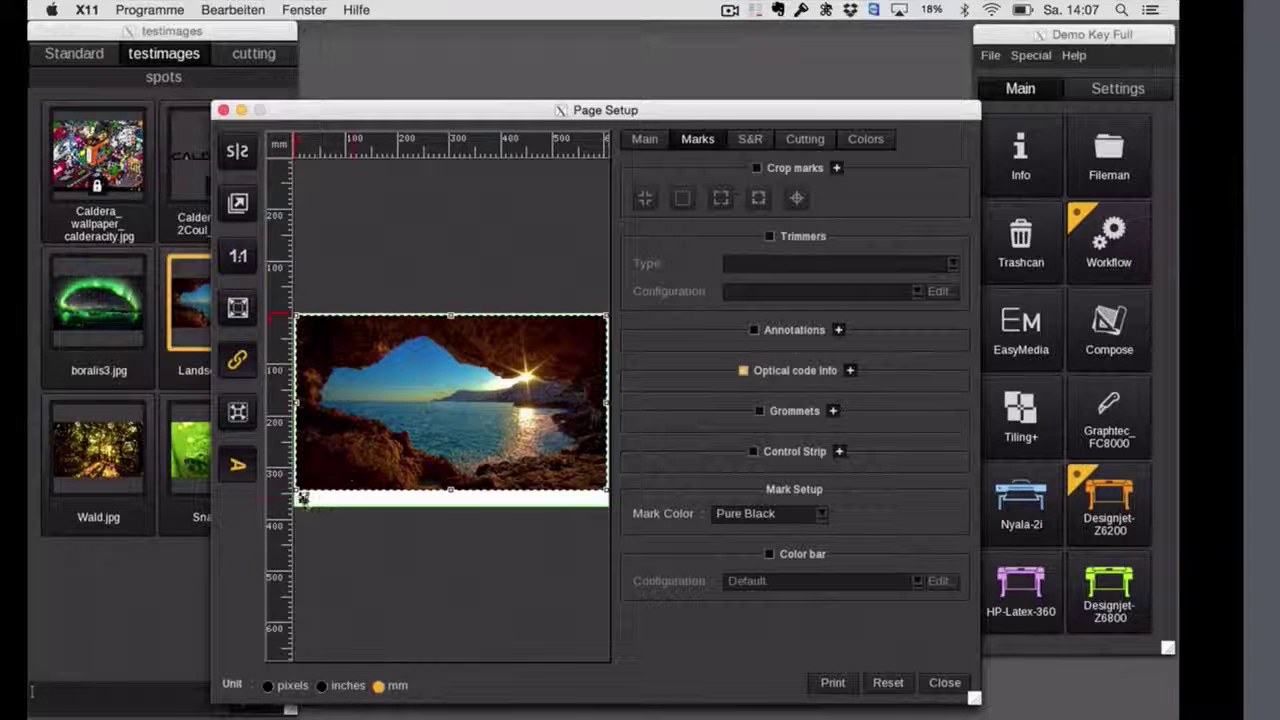
scroll(293, 497, up, 2)
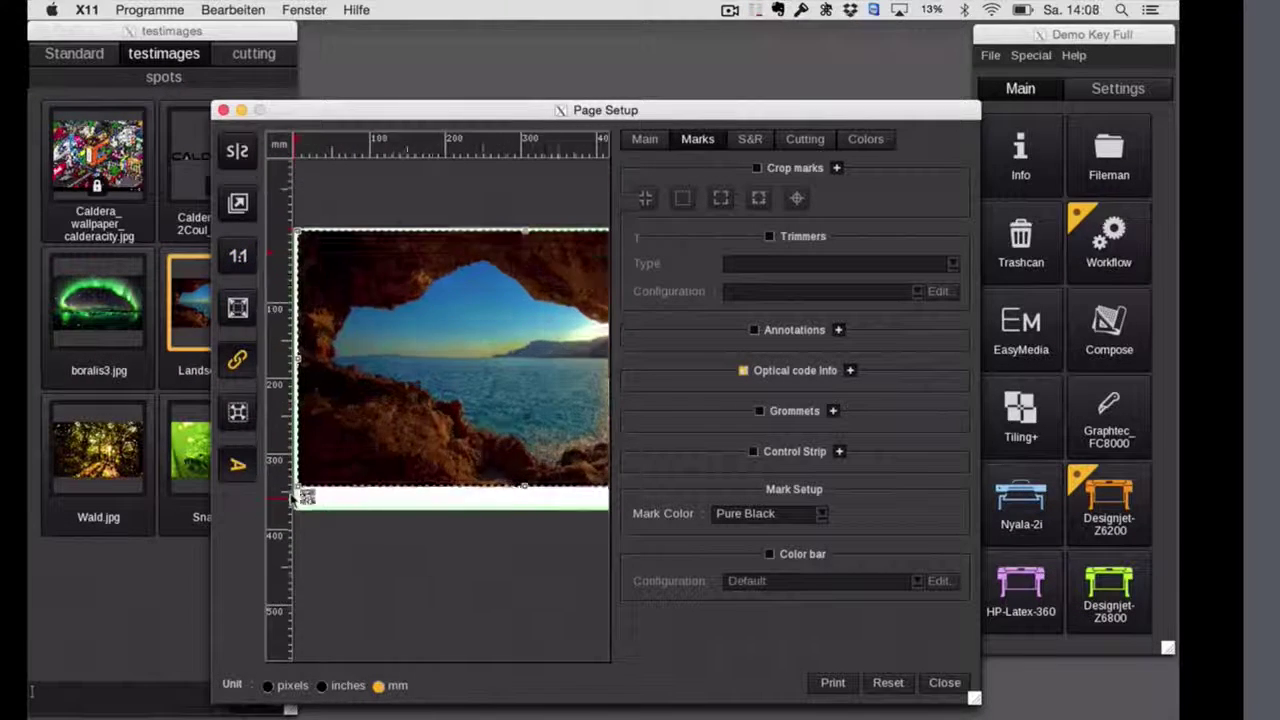
scroll(293, 497, up, 5)
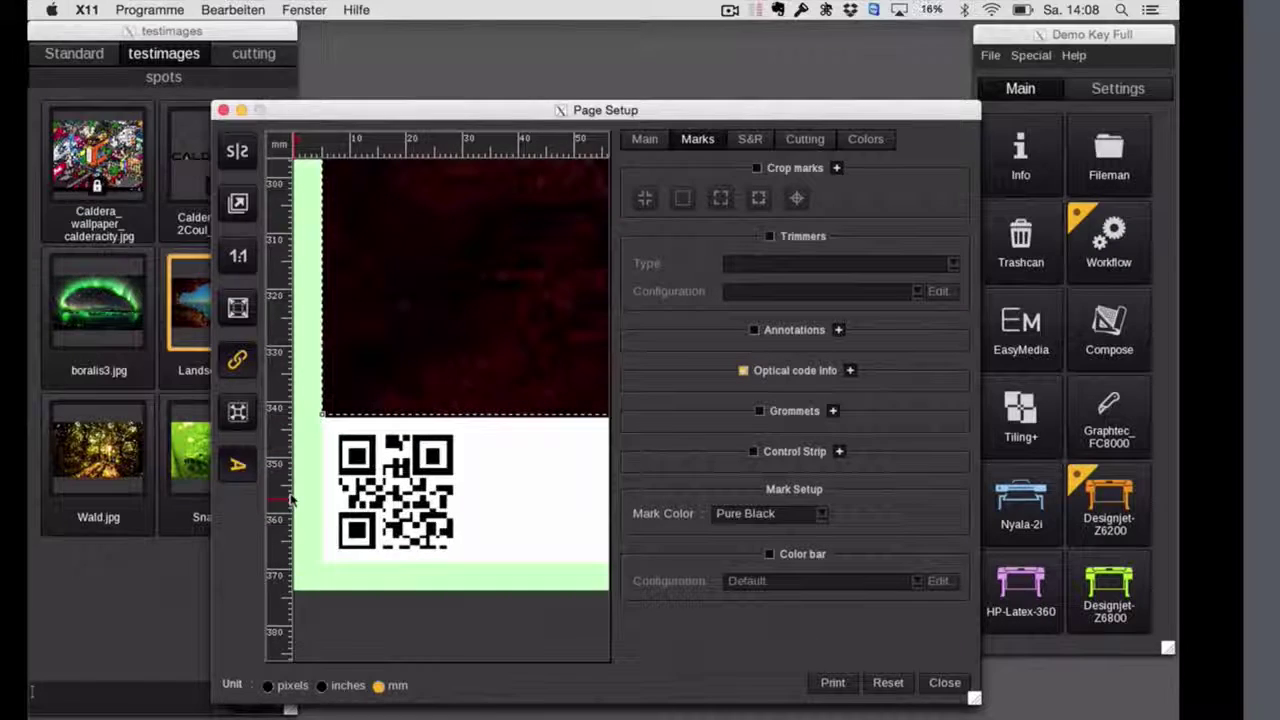
Edit the optical code configuration and rename it Setting 1
click(848, 370)
click(928, 402)
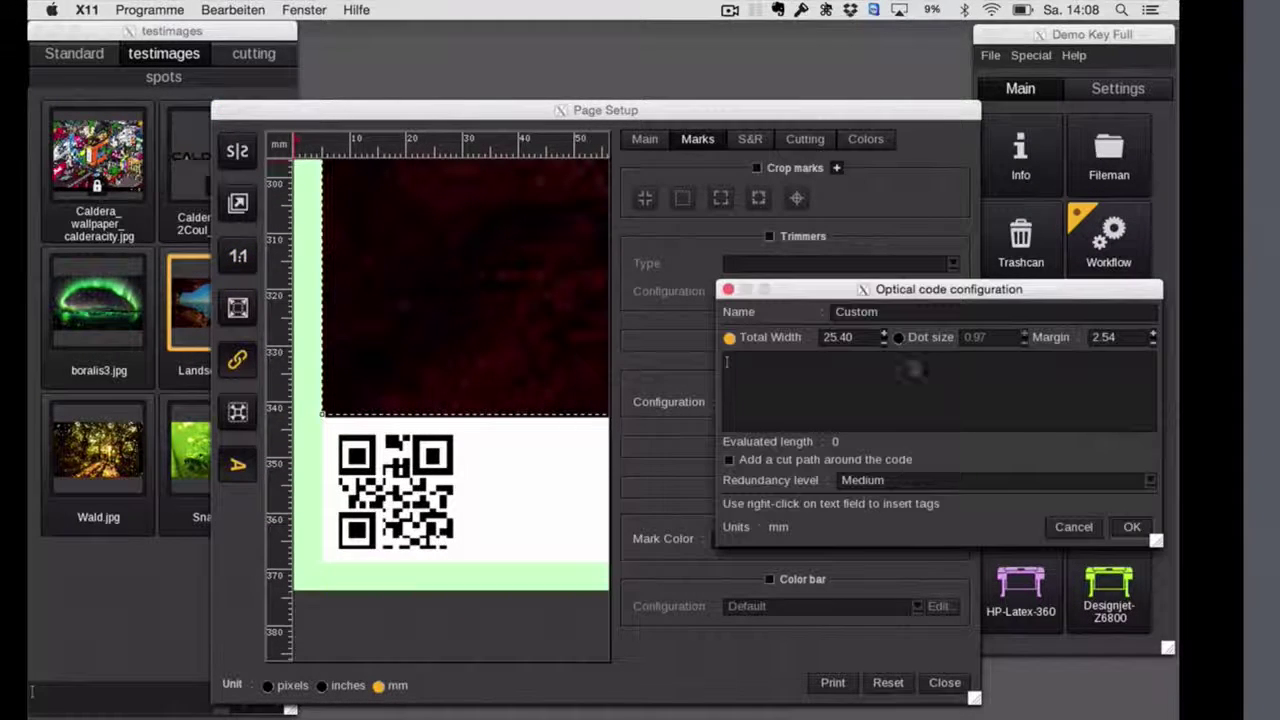
drag(893, 314, 808, 314)
text(S)
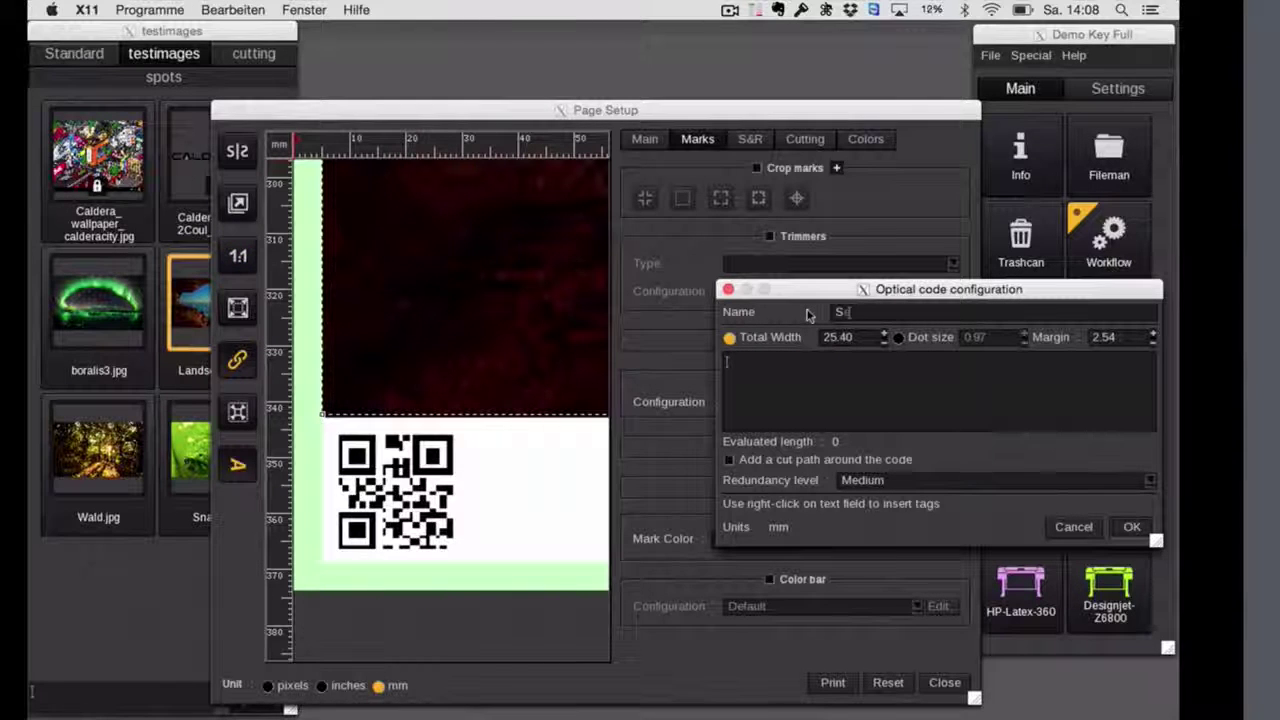
text(etting 1)
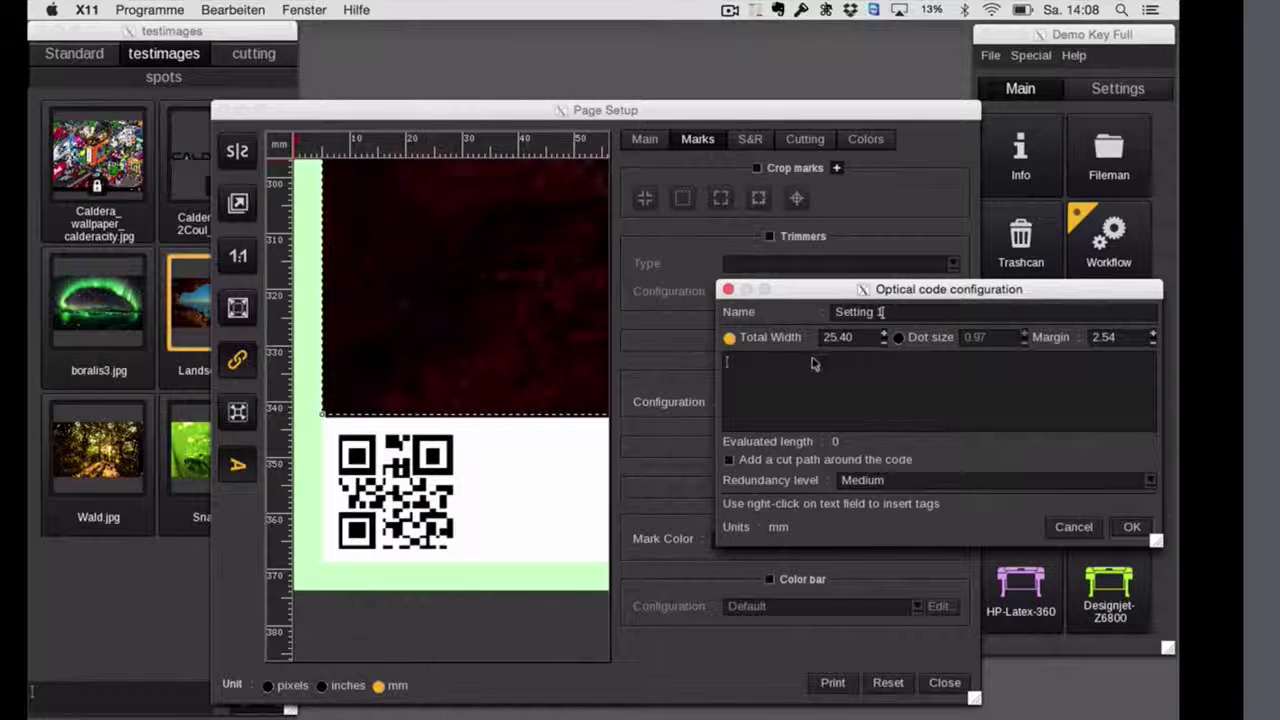
Set the code content to @(FileName)@(JobID)@(QR-Code) with inserted tags
click(760, 368)
right_click(758, 369)
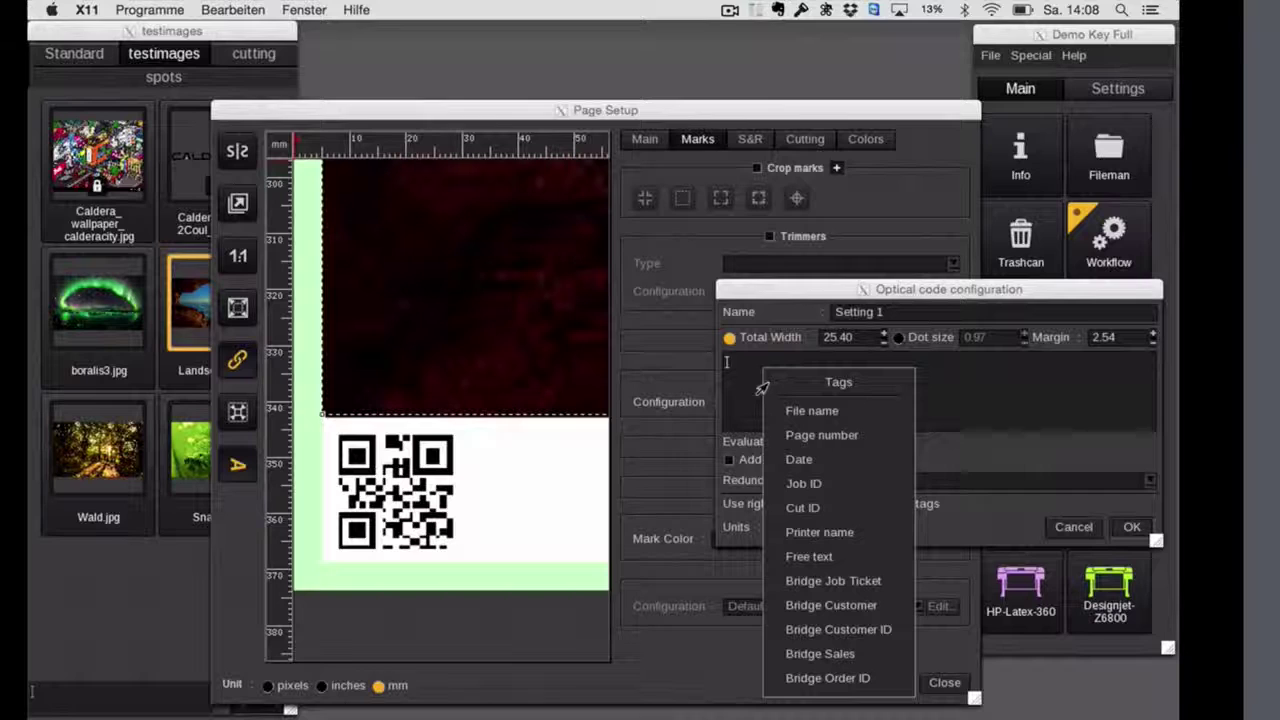
click(797, 411)
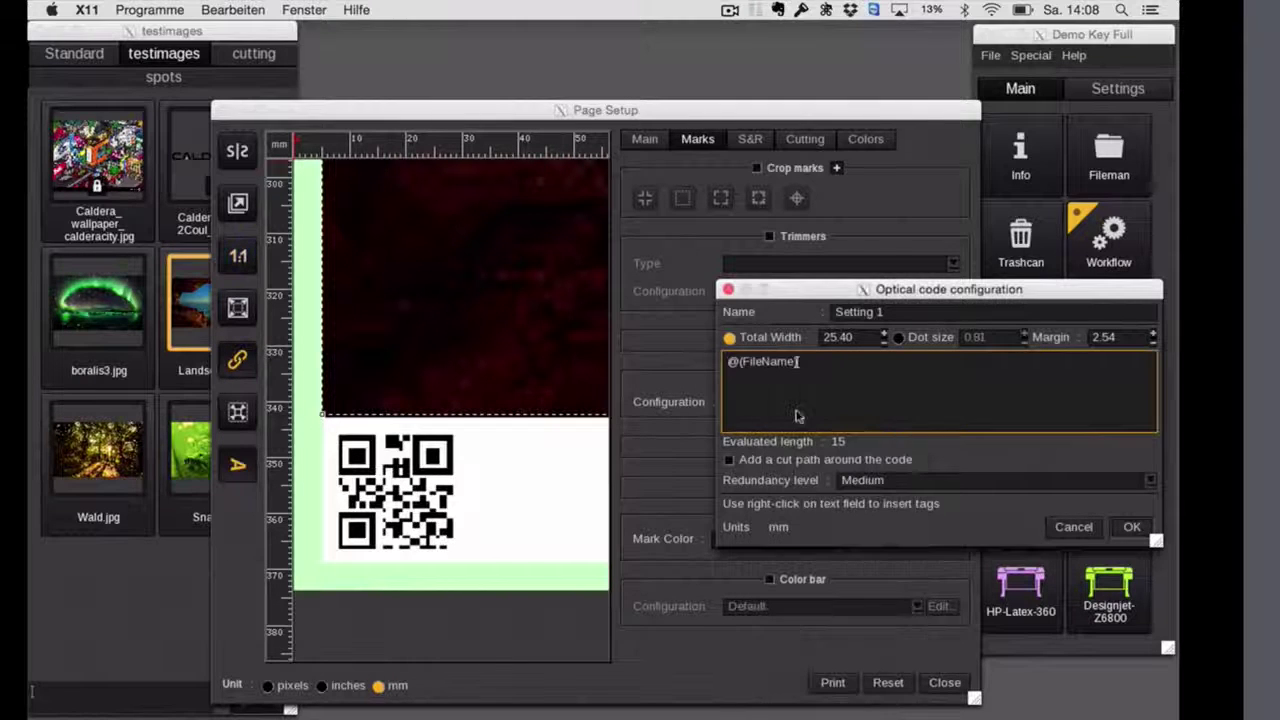
right_click(840, 371)
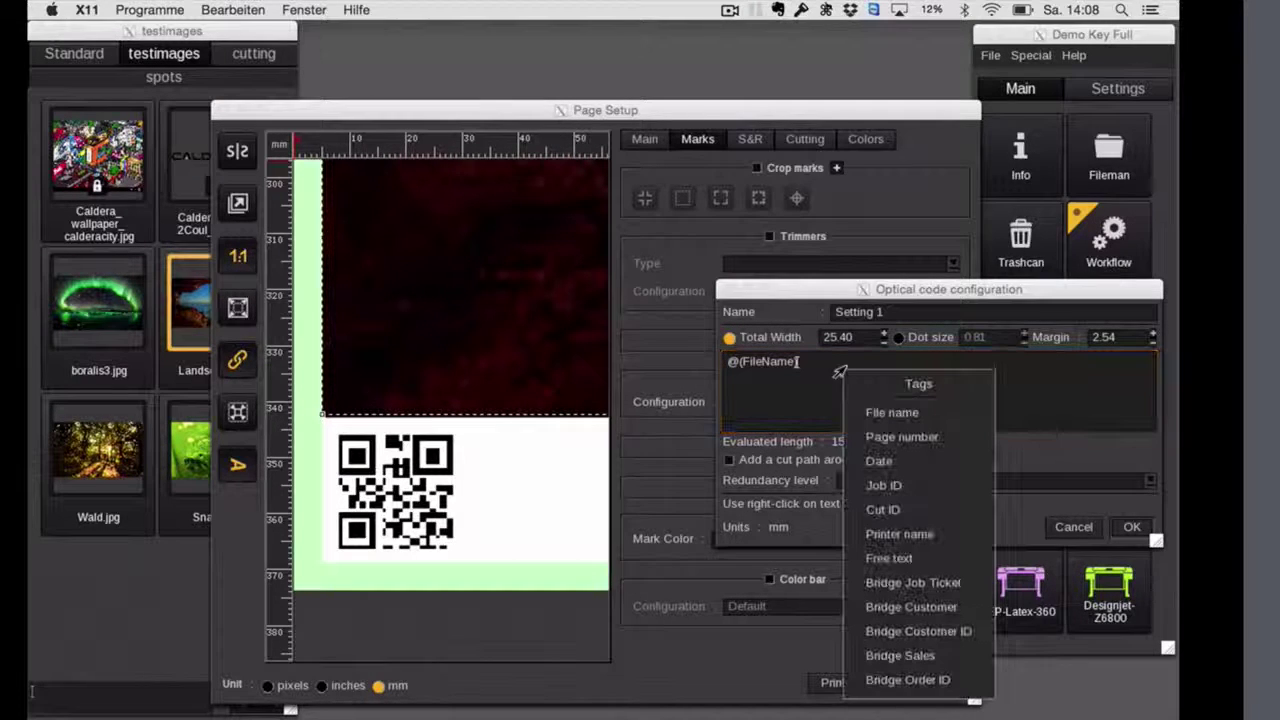
click(883, 485)
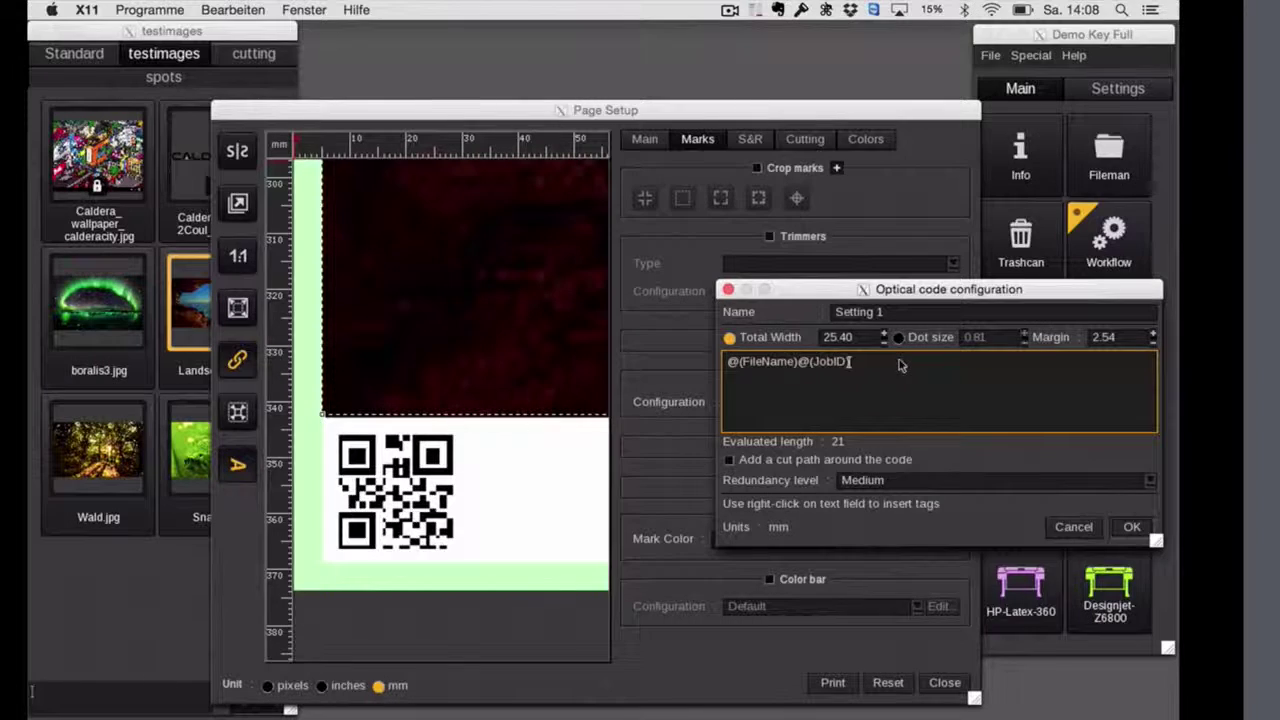
right_click(899, 366)
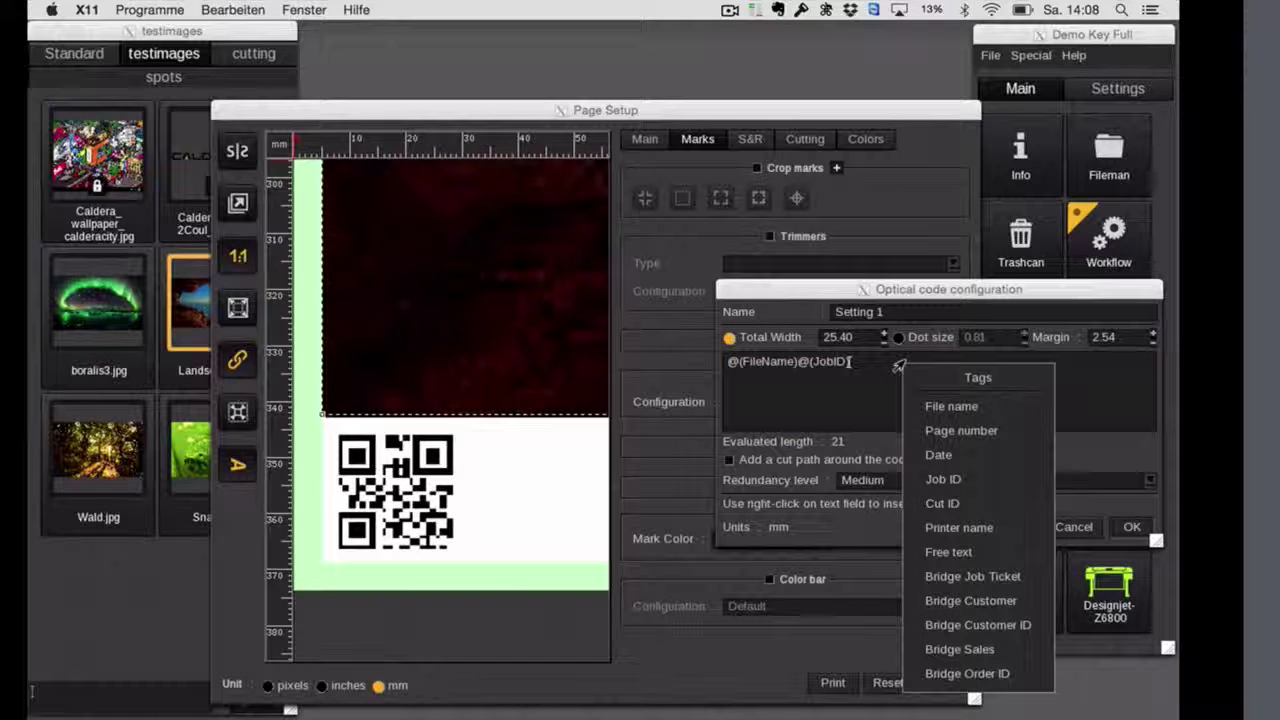
click(950, 554)
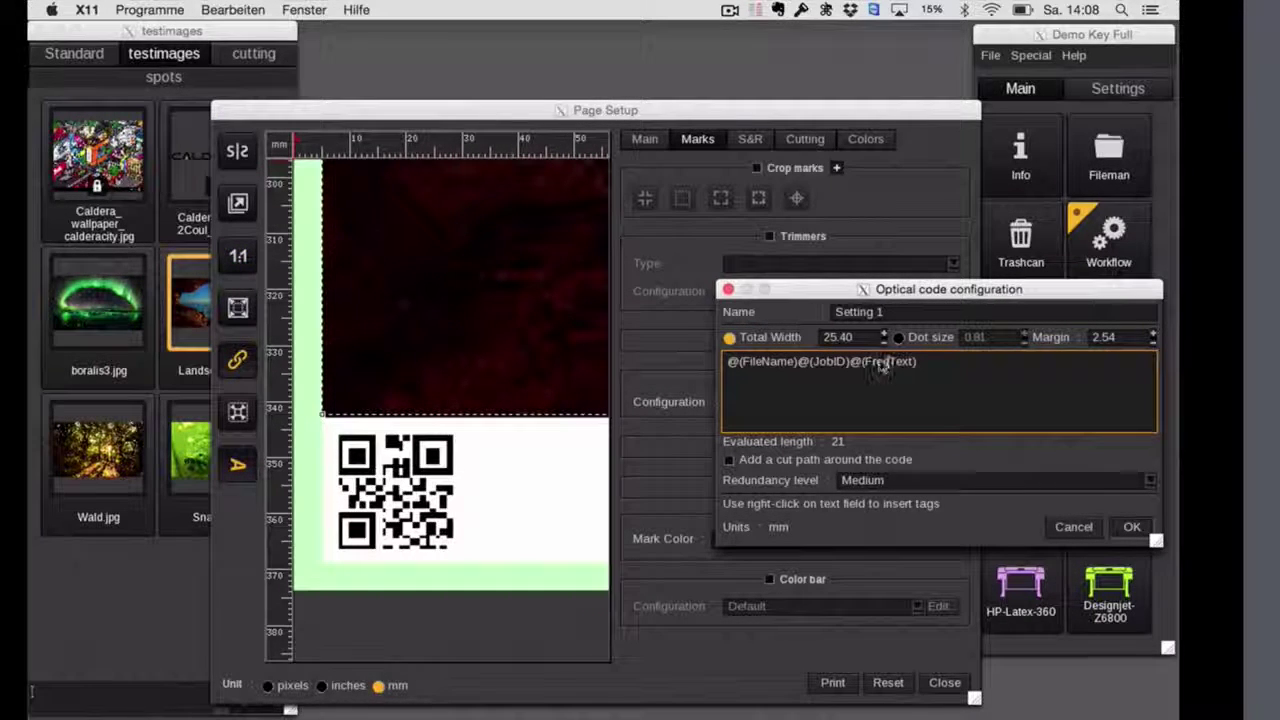
drag(862, 362, 910, 365)
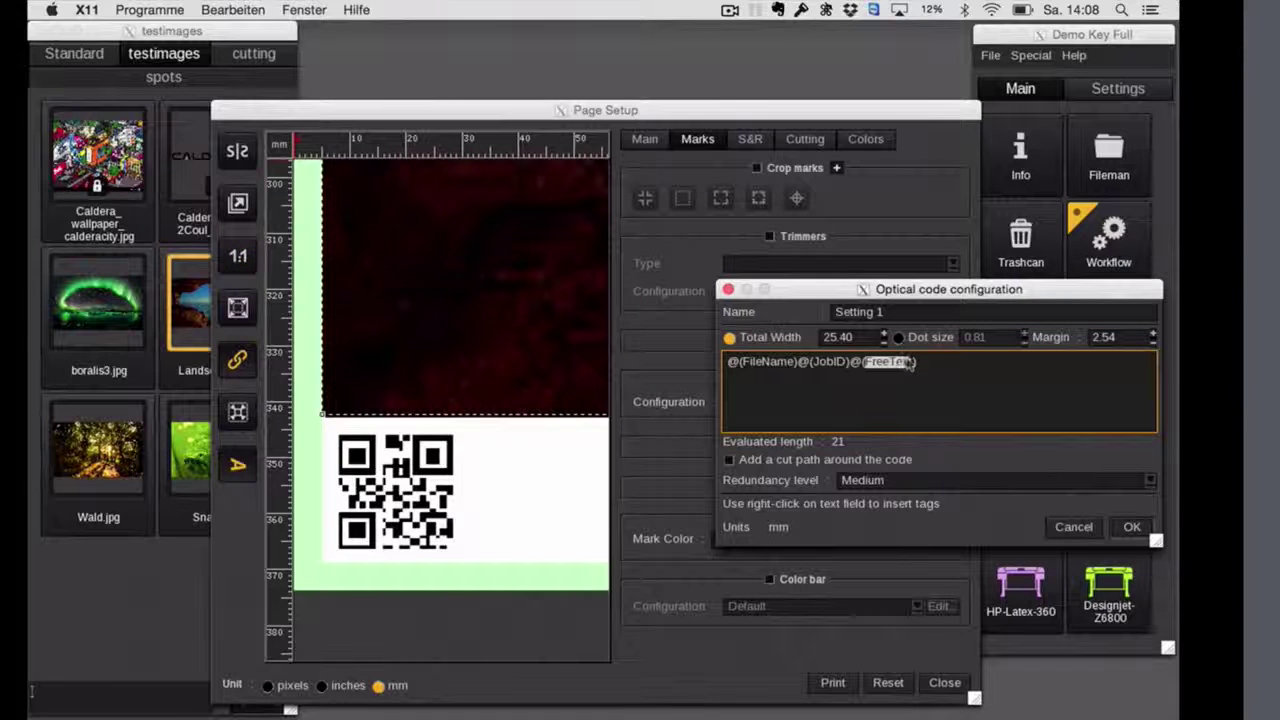
text(QR-)
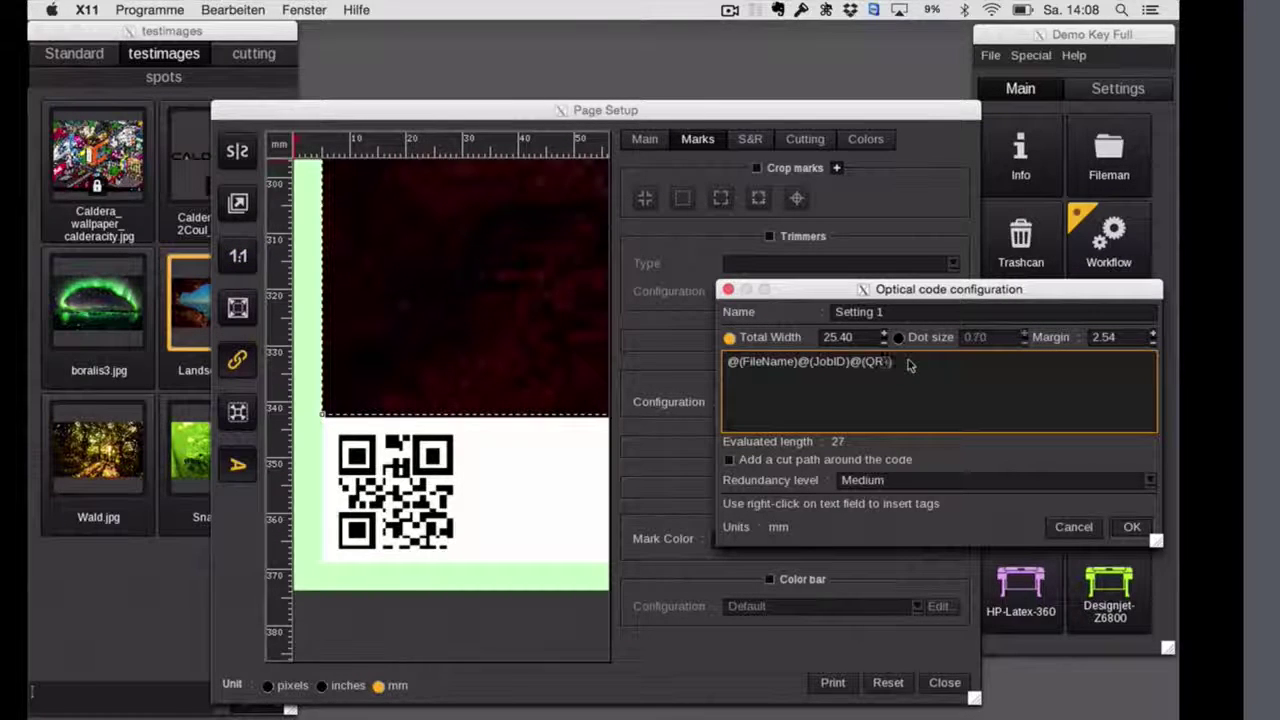
text(Code)
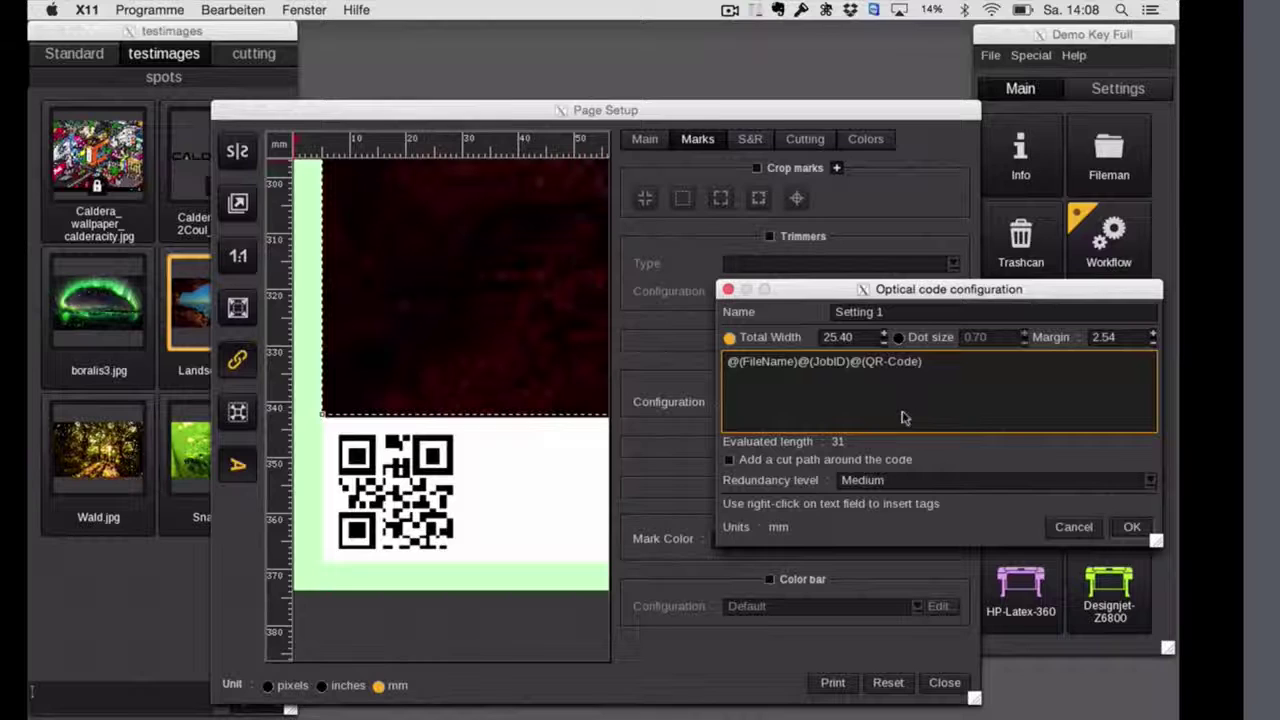
Add a cut path around the code and save, overwriting Setting 1
click(735, 460)
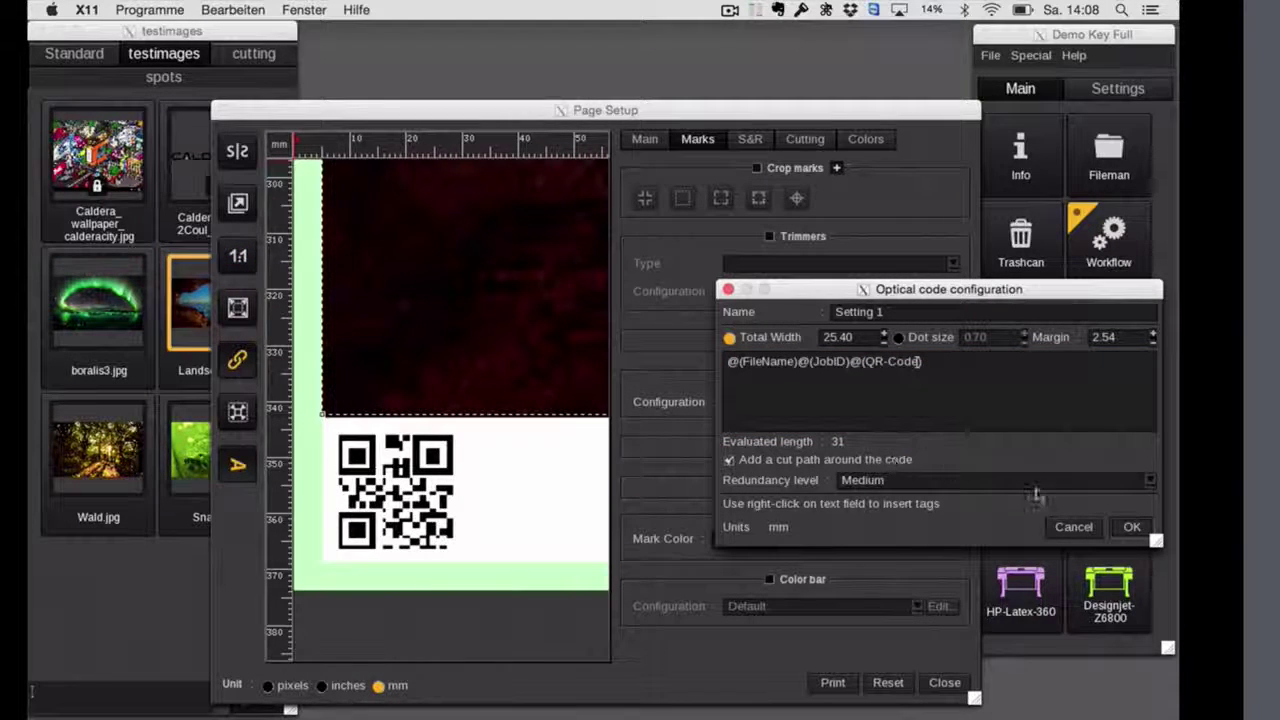
click(1131, 528)
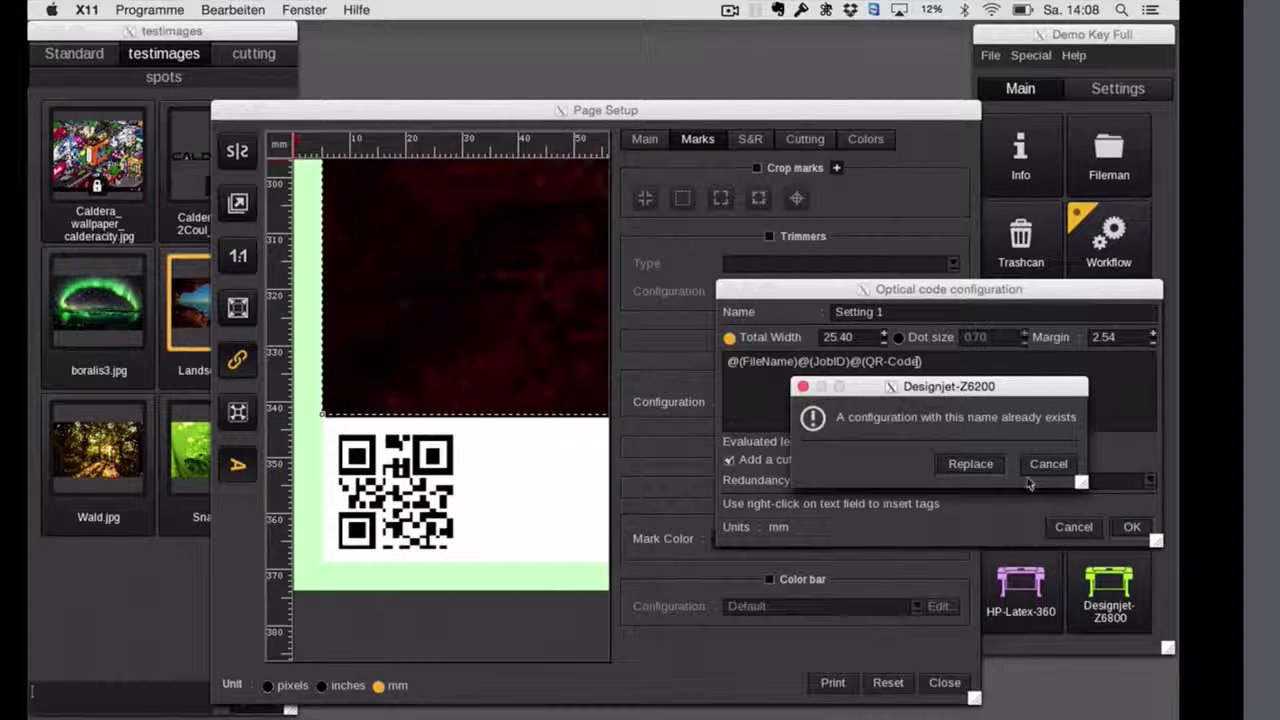
click(970, 463)
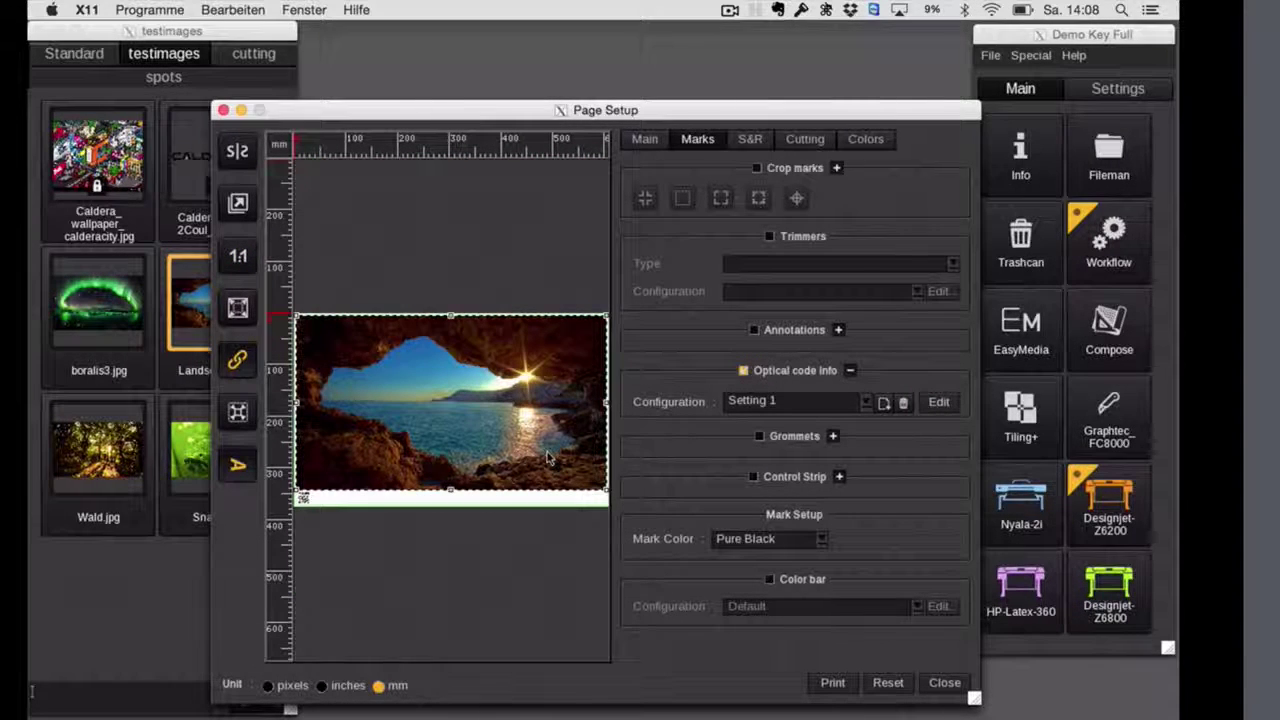
Enable contour cutting on Zund_Cut_Center, printing an identification number and a QR code
click(805, 140)
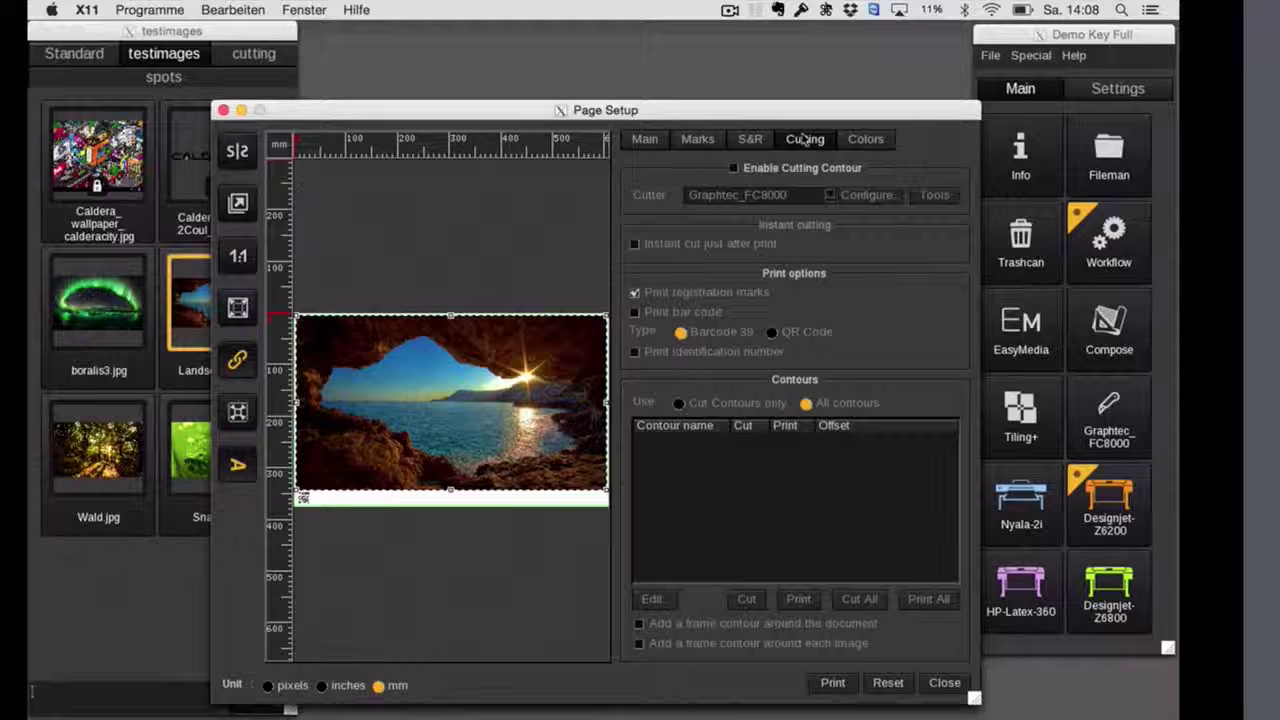
click(738, 169)
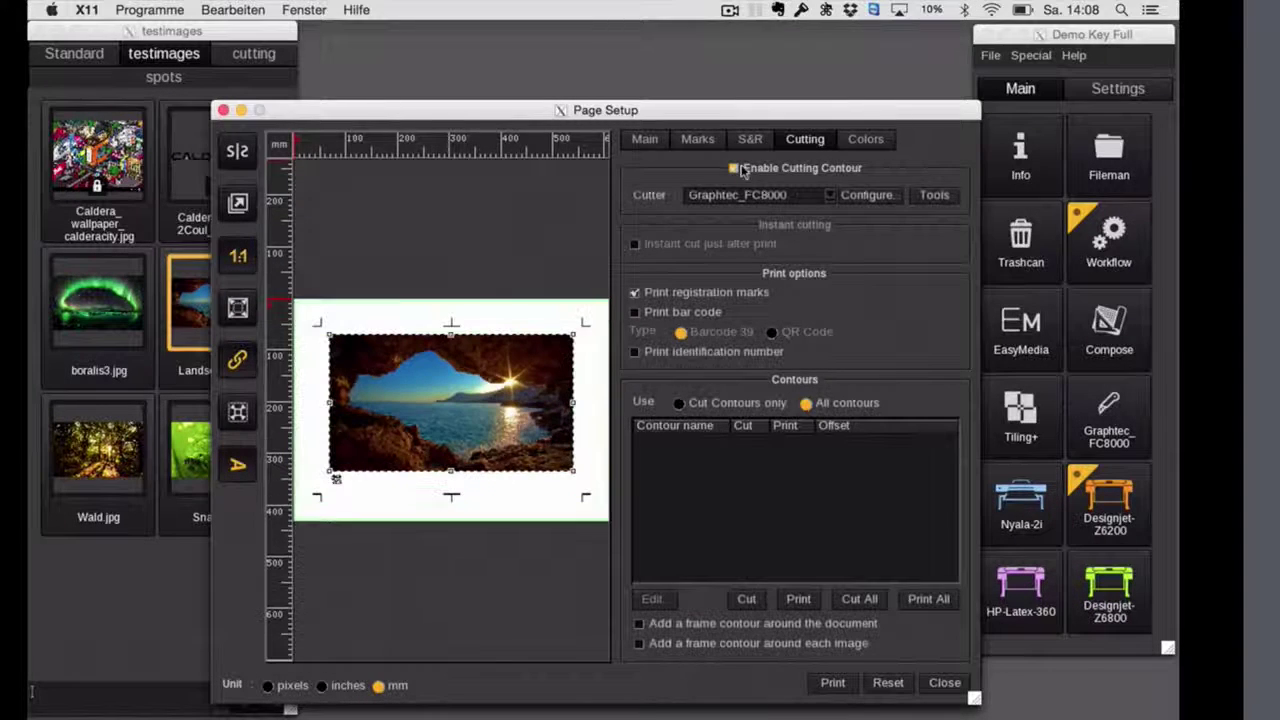
click(822, 195)
click(772, 224)
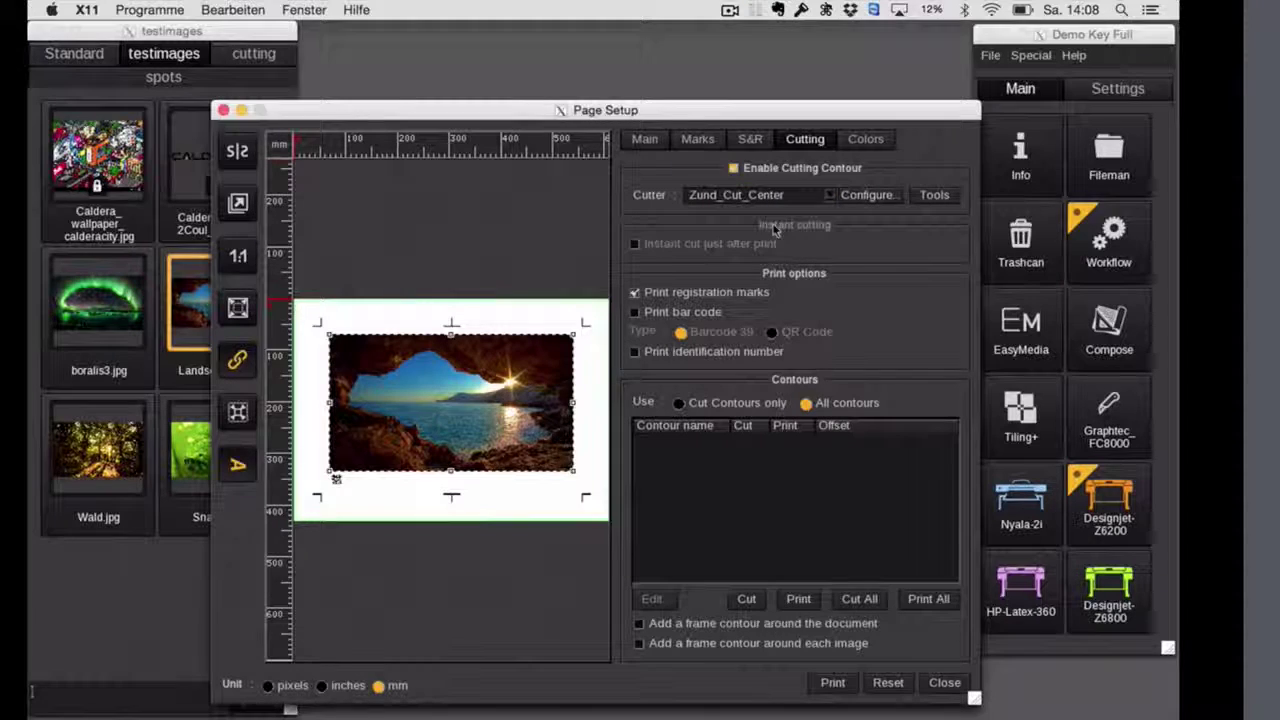
click(678, 355)
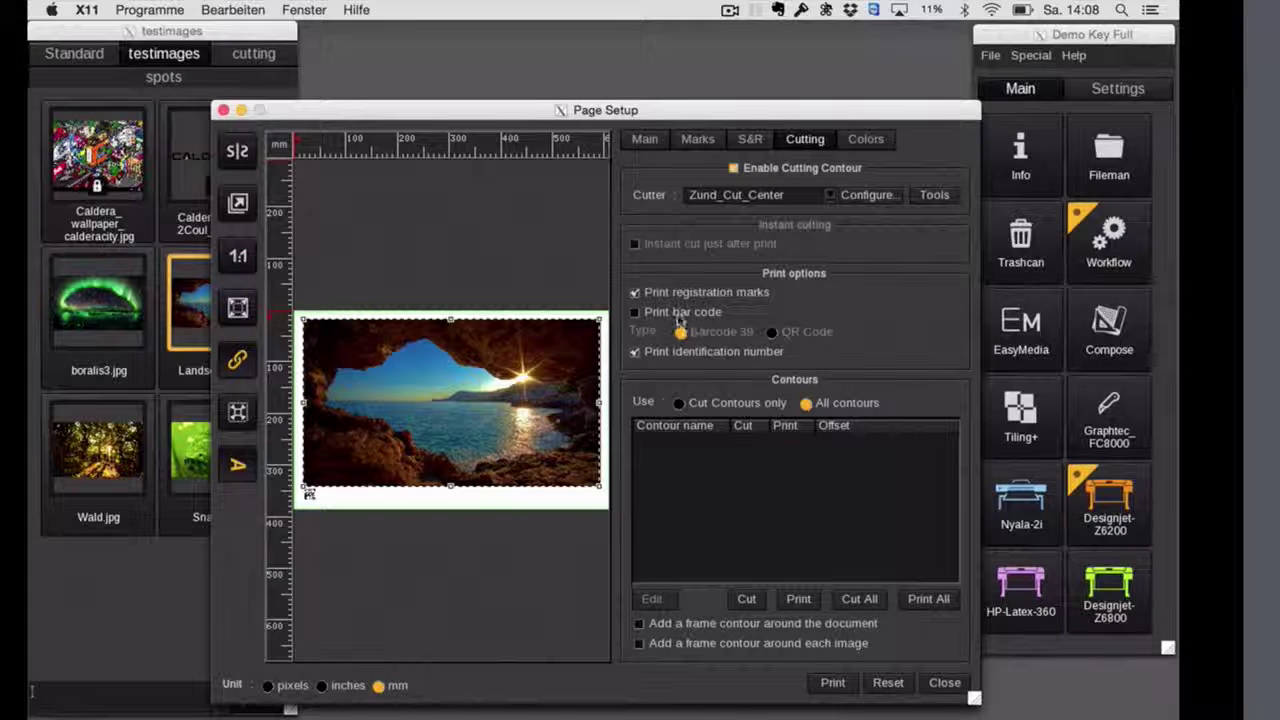
click(676, 314)
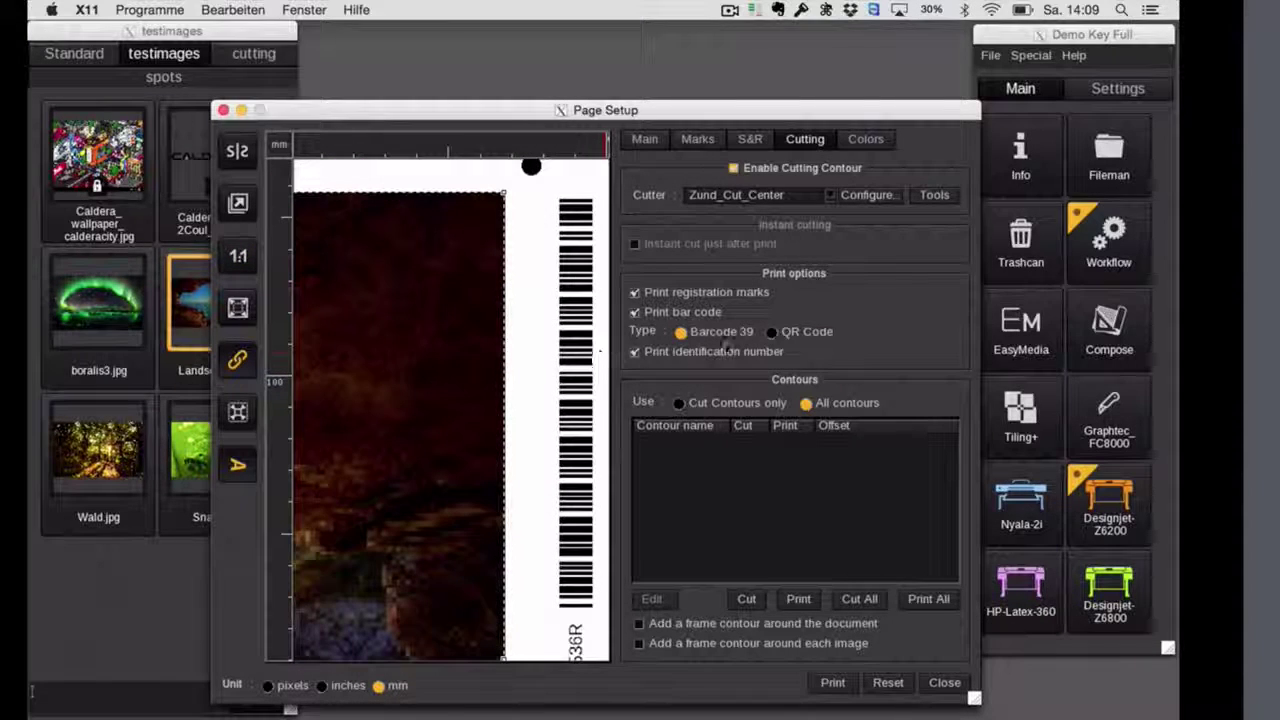
click(772, 331)
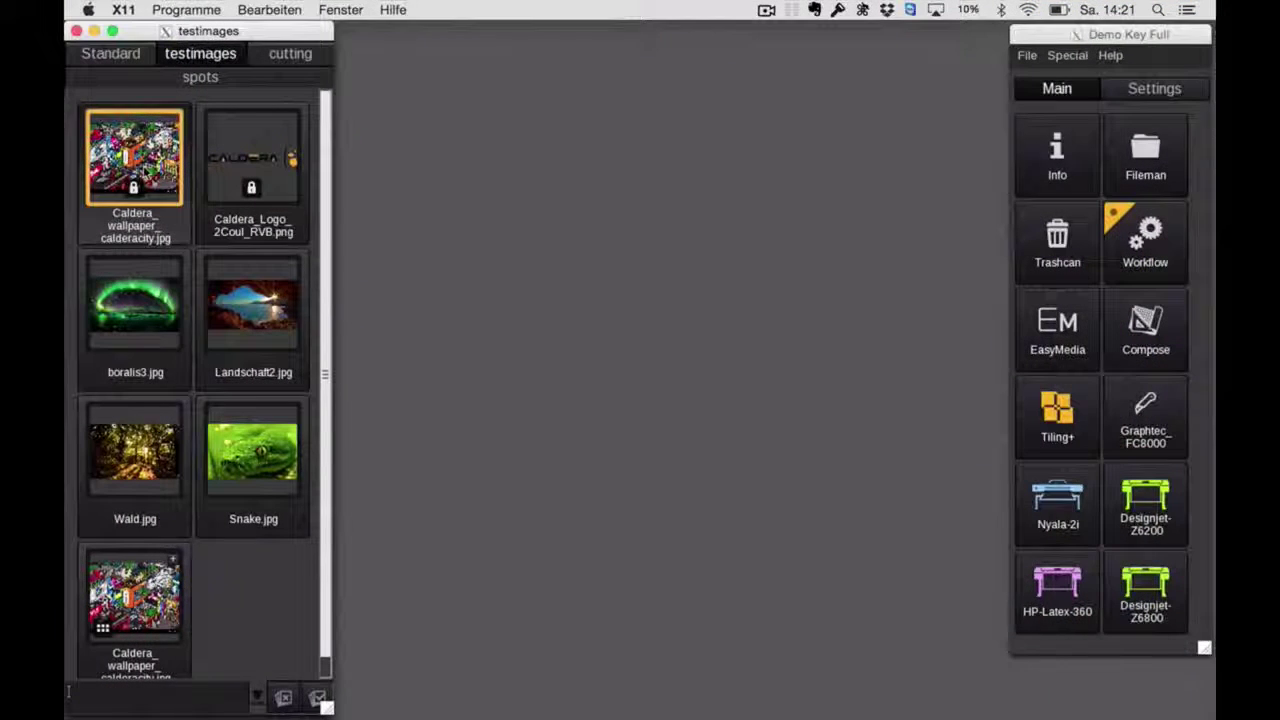
Open the wallpaper image in Tiling+ and merge row 2's columns 3–5 into one tile
drag(134, 158, 1097, 425)
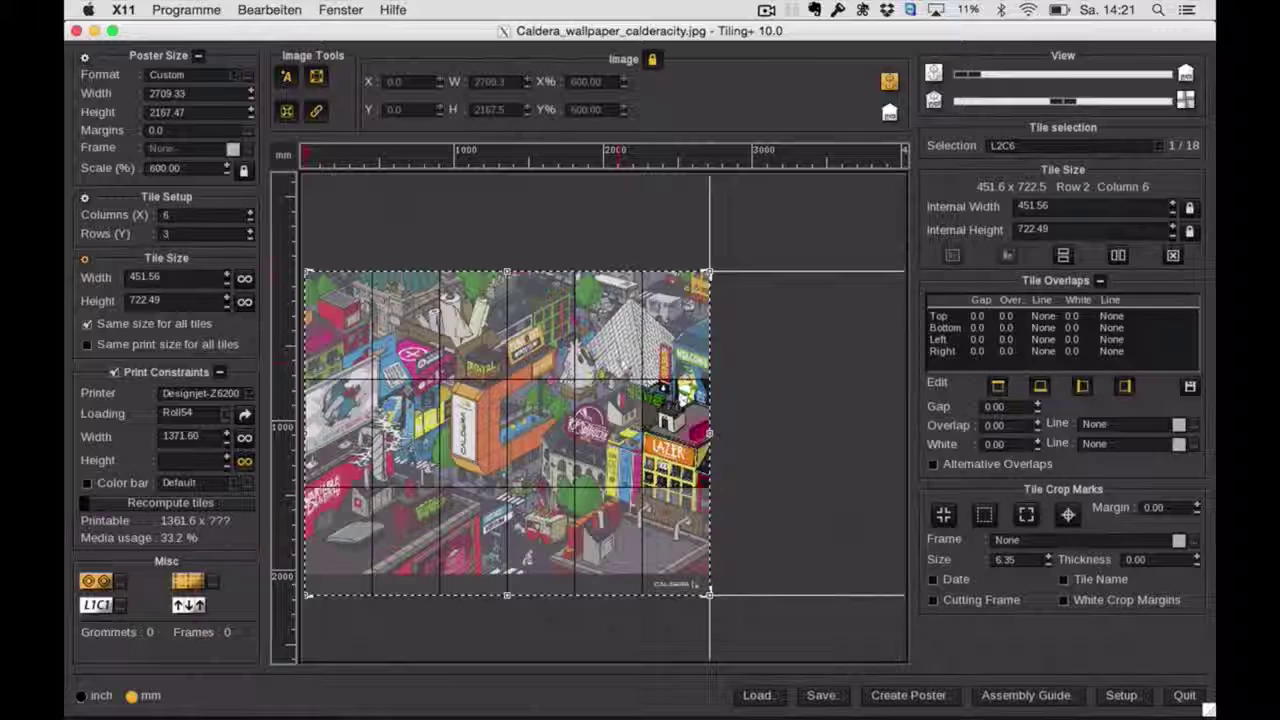
scroll(684, 390, up, 3)
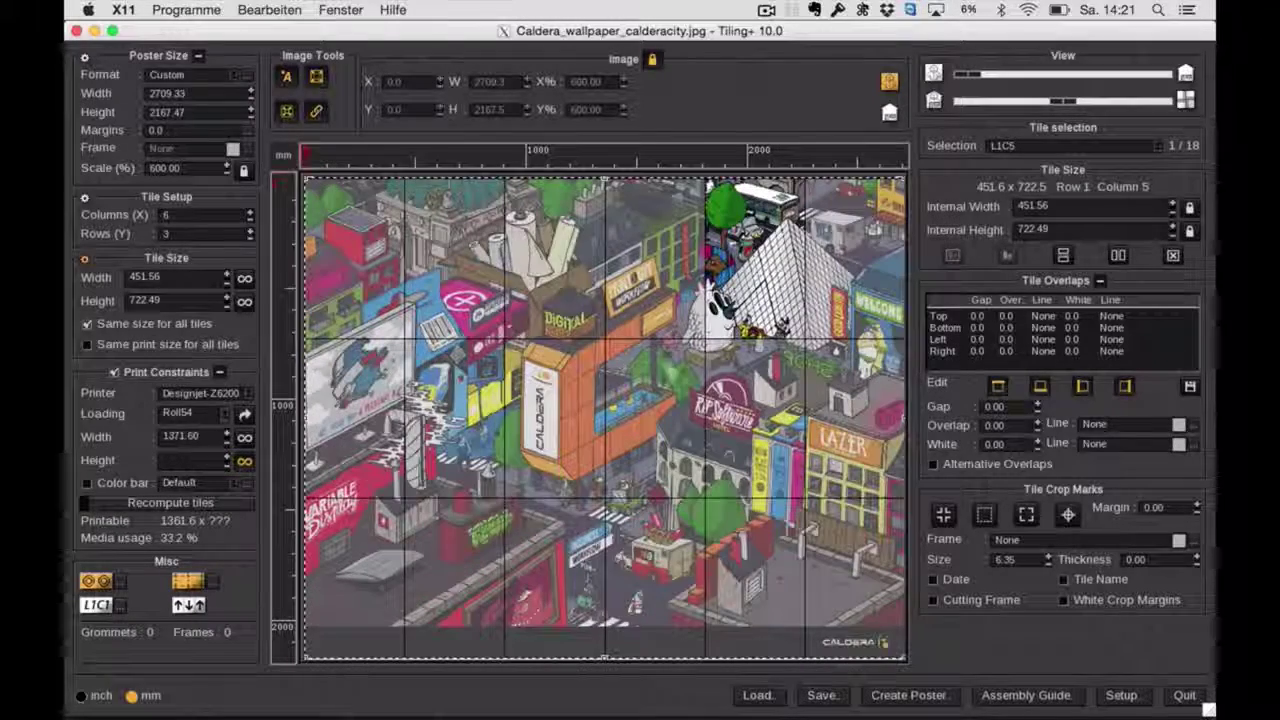
drag(568, 392, 805, 408)
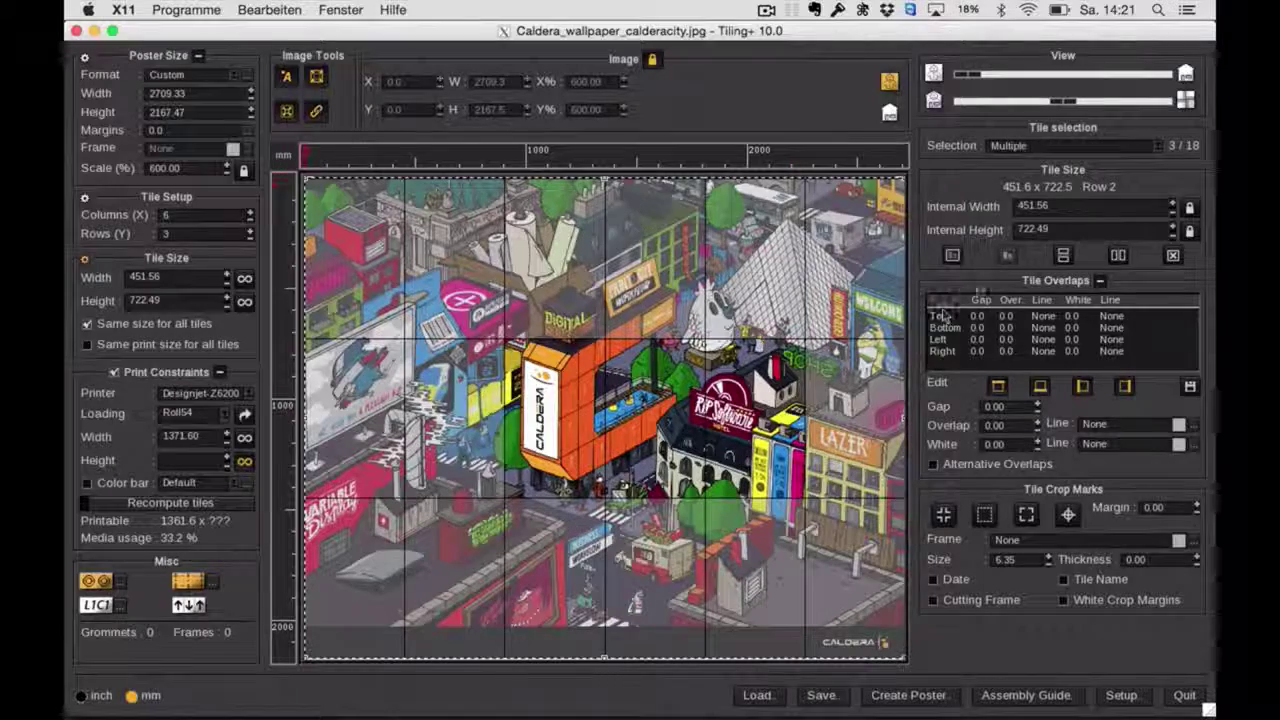
click(953, 256)
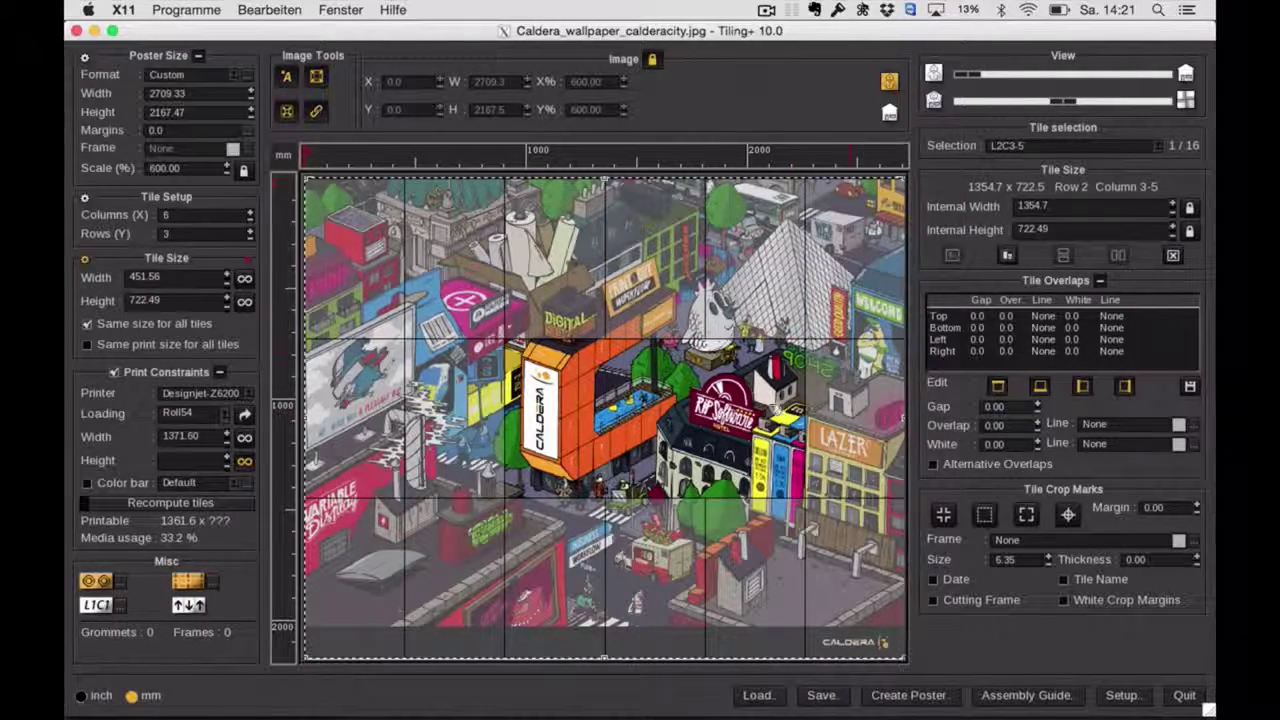
Split three bottom-row tiles horizontally in half and check the resulting tiles
click(466, 553)
drag(466, 553, 655, 555)
click(1063, 256)
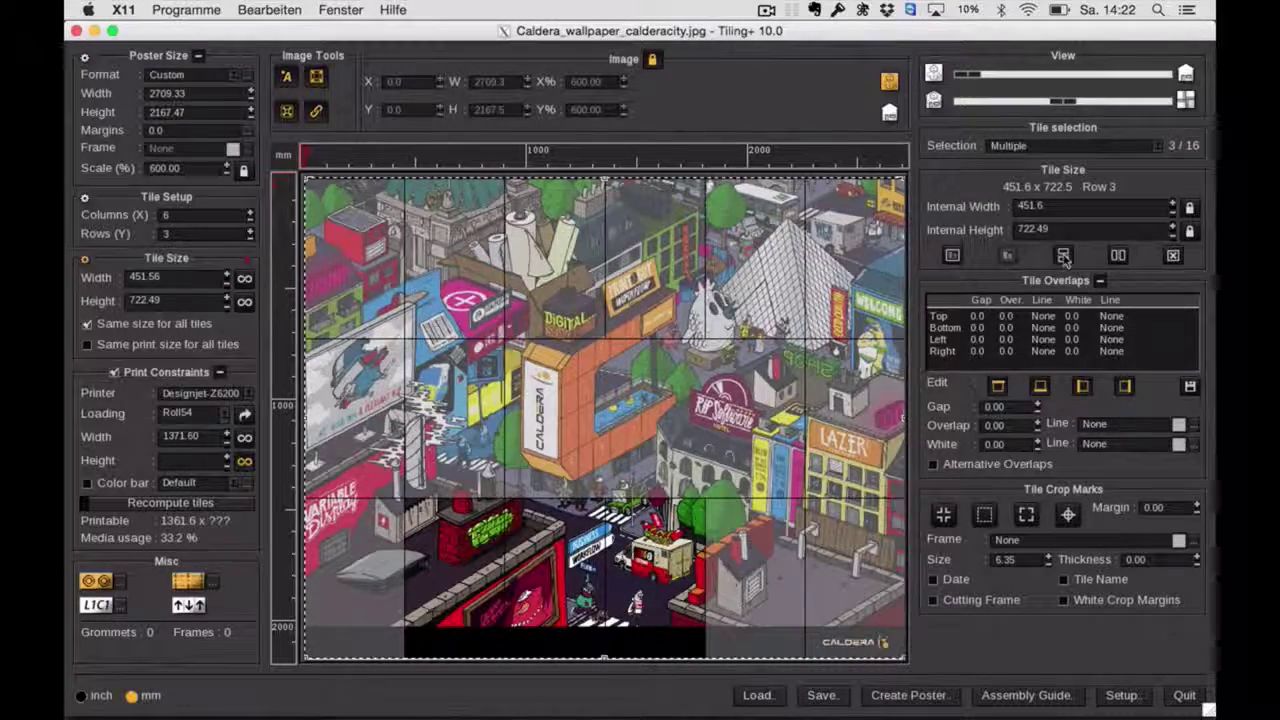
click(772, 564)
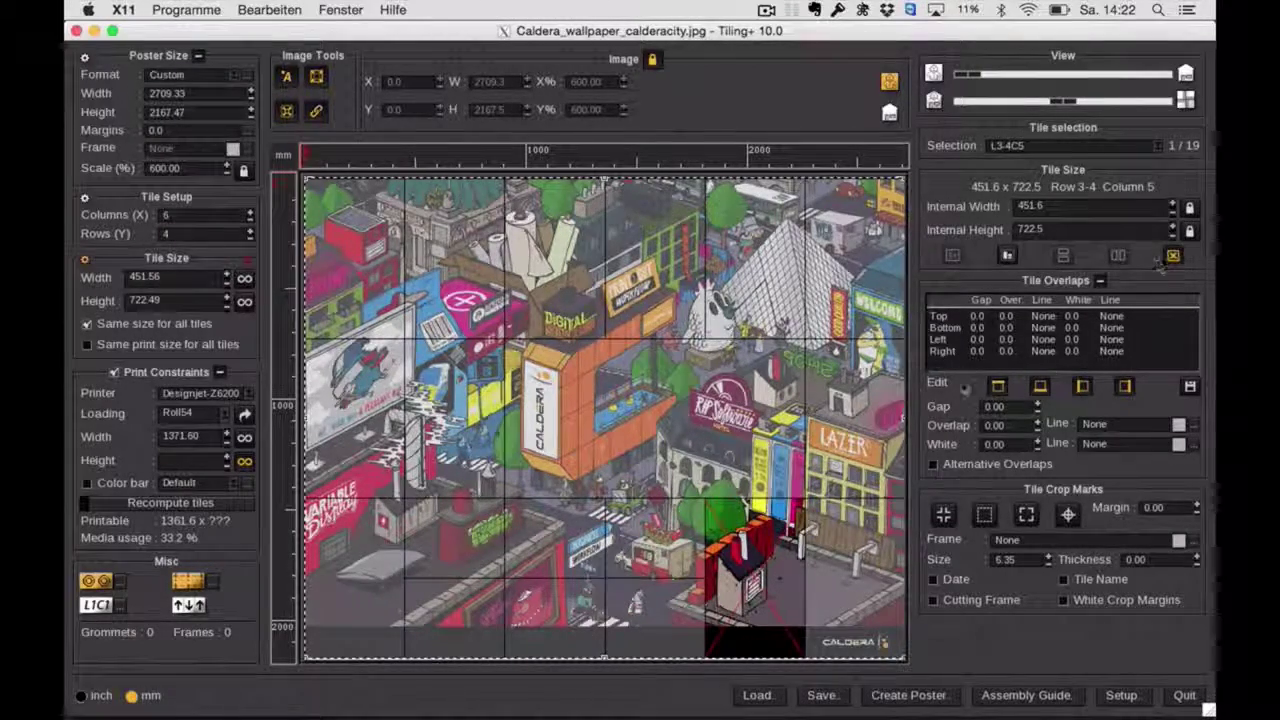
click(886, 308)
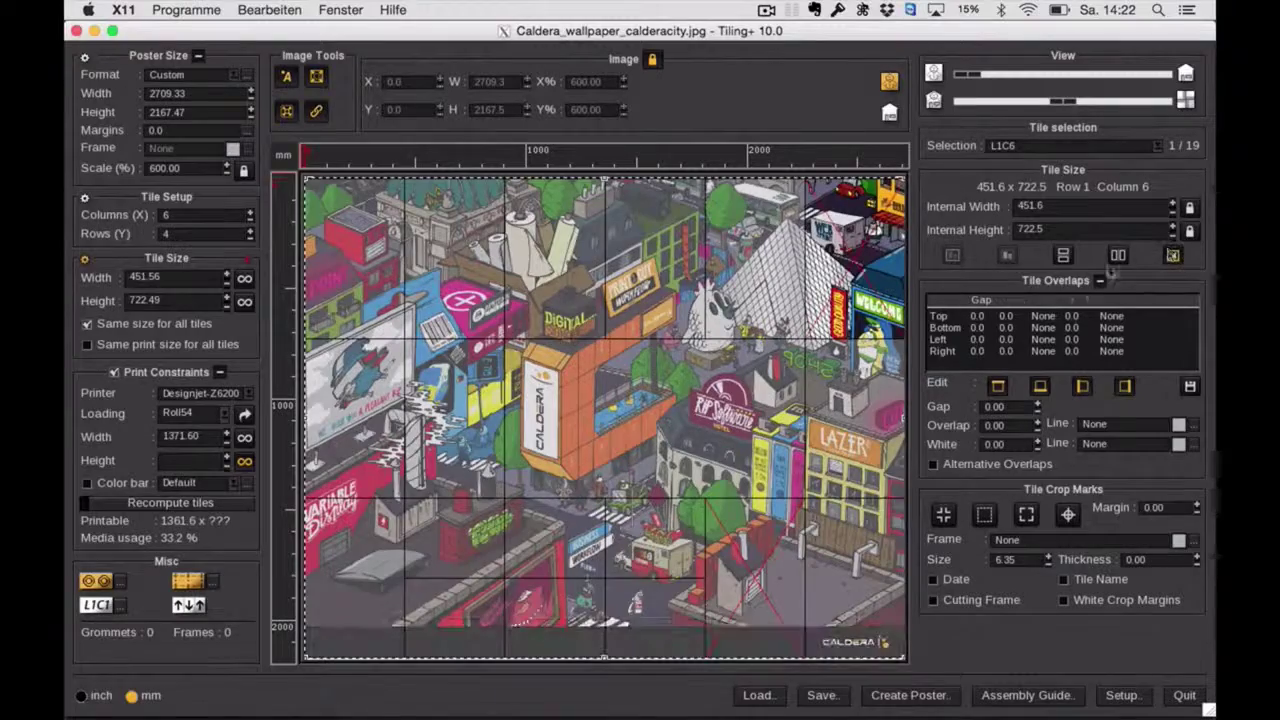
click(368, 378)
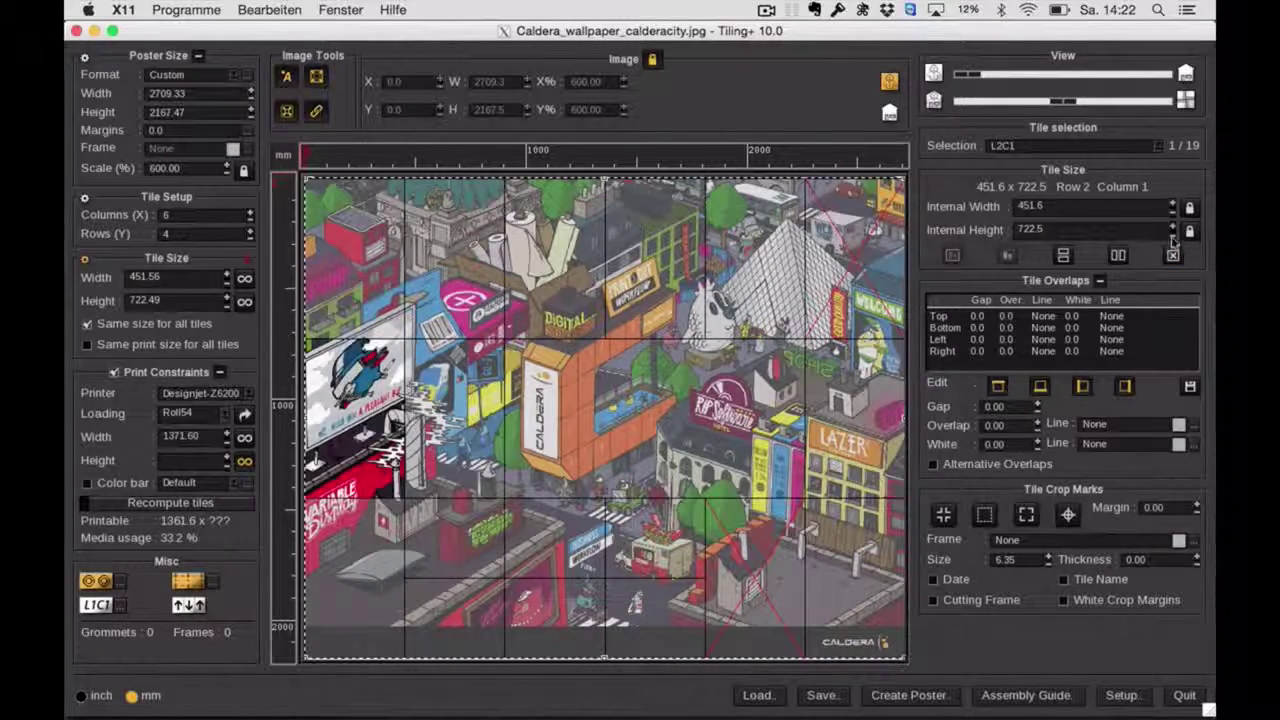
drag(555, 420, 755, 420)
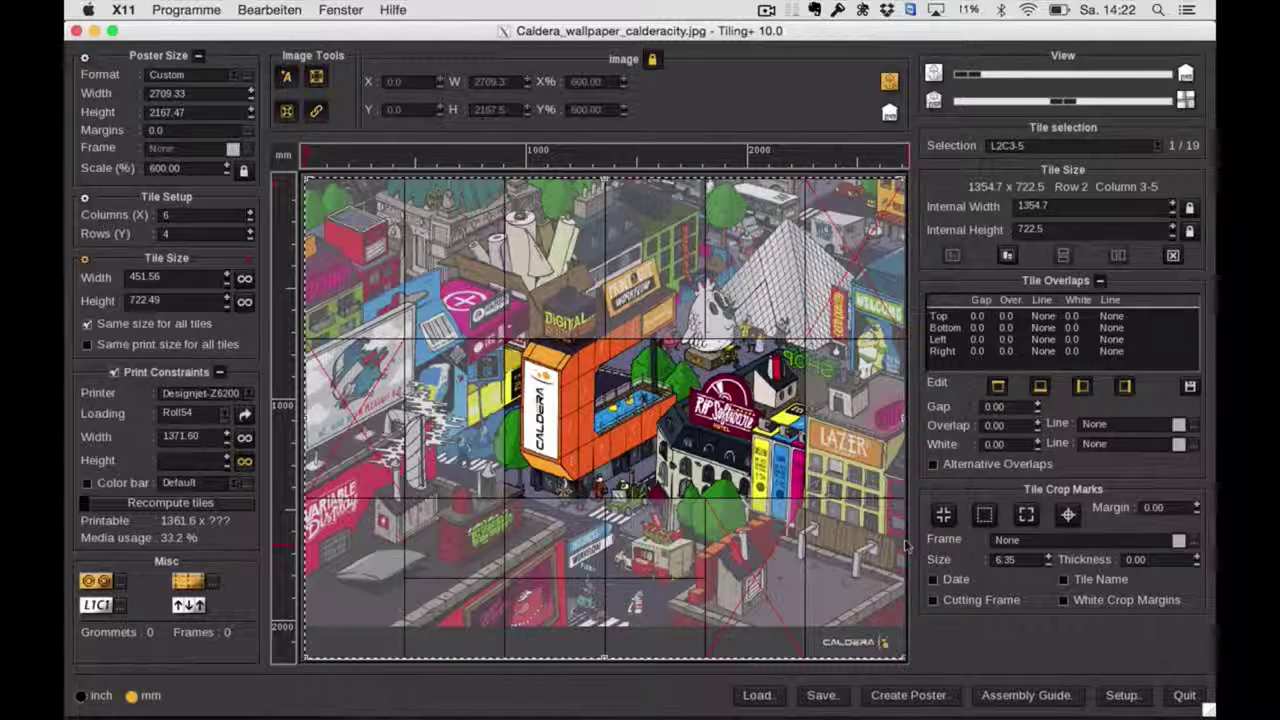
Generate the 19 poster tiles and fade the preview to reveal the tile grid
click(938, 692)
click(556, 439)
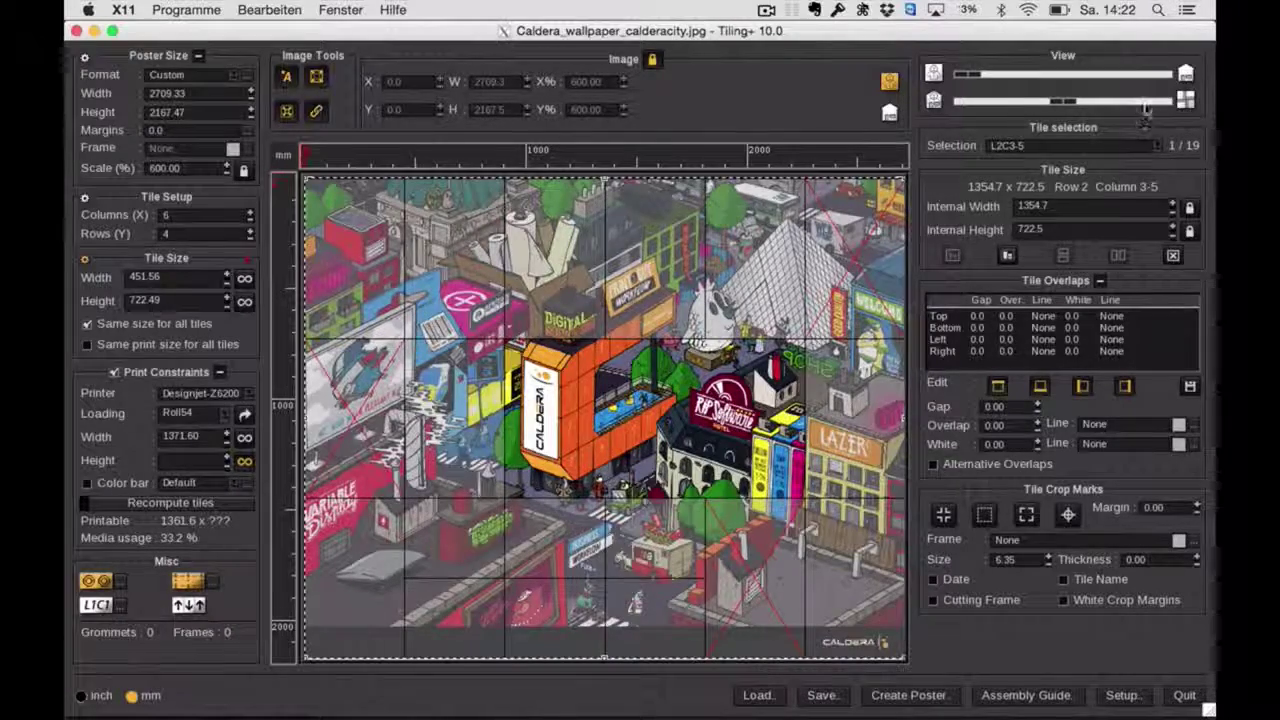
click(1150, 101)
click(1150, 101)
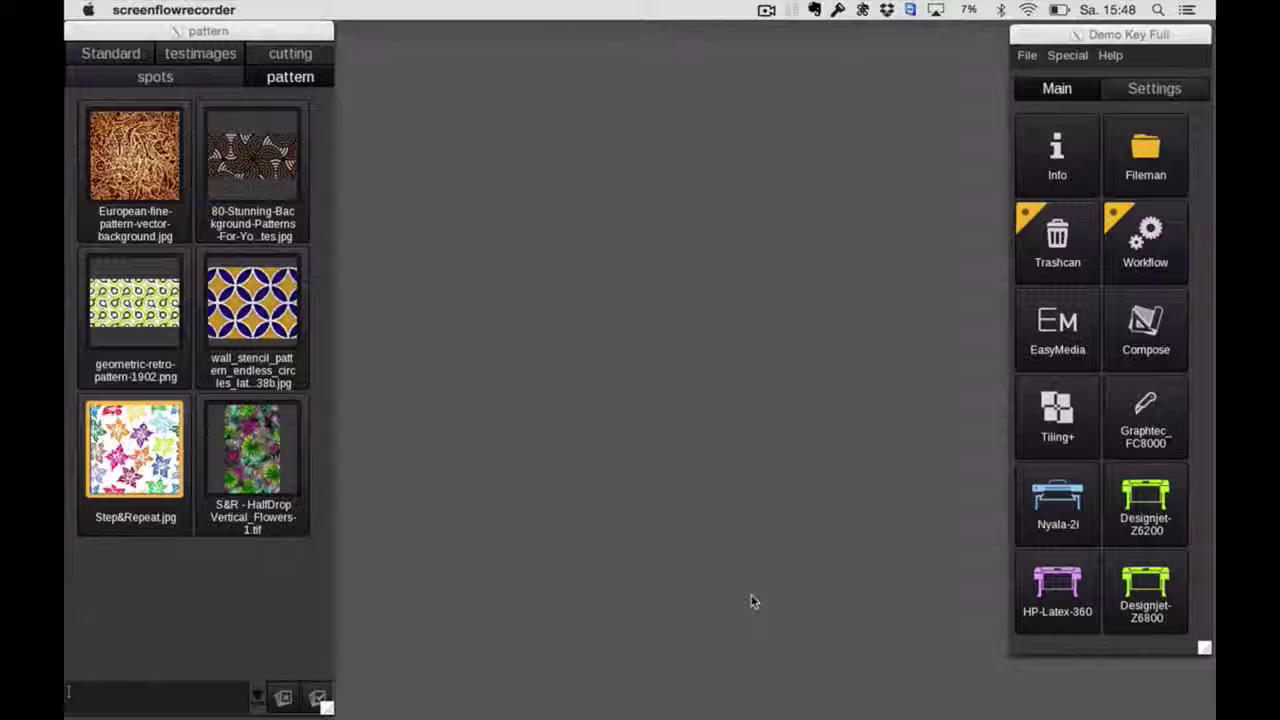
Load Step&Repeat.jpg as a Designjet-Z6200 job and show its Page Setup S&R options
click(212, 455)
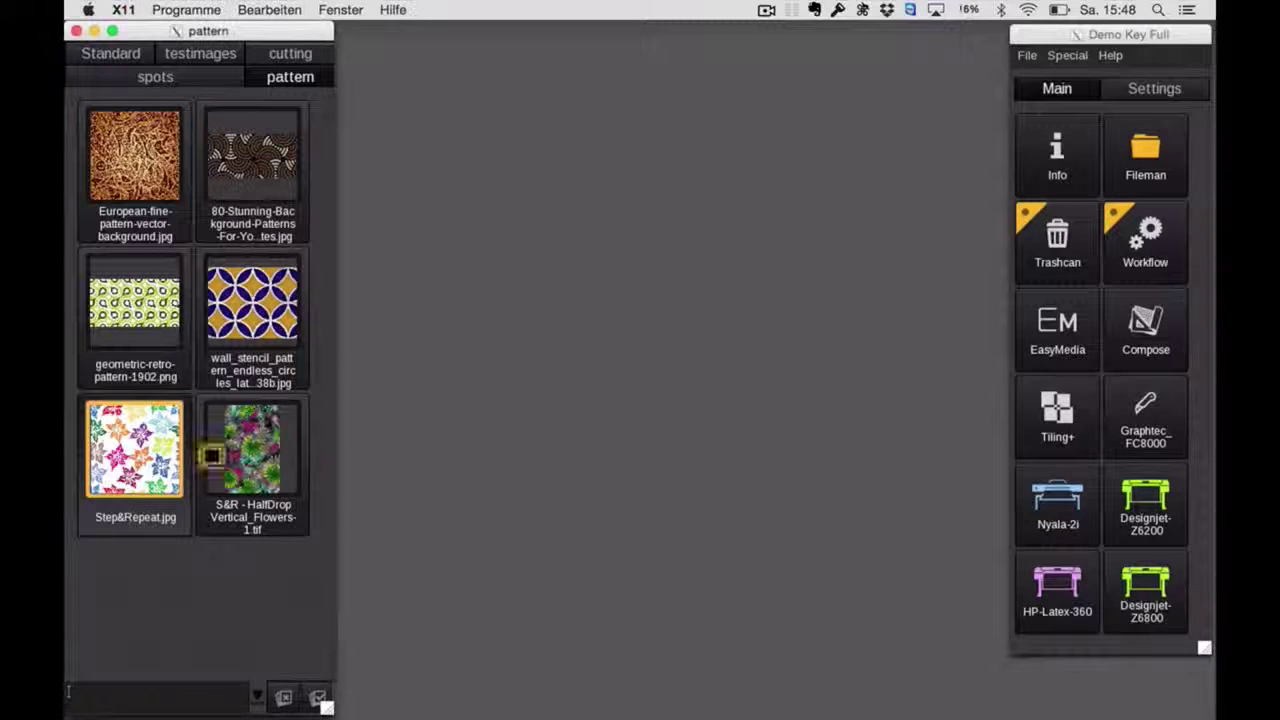
drag(212, 455, 1145, 508)
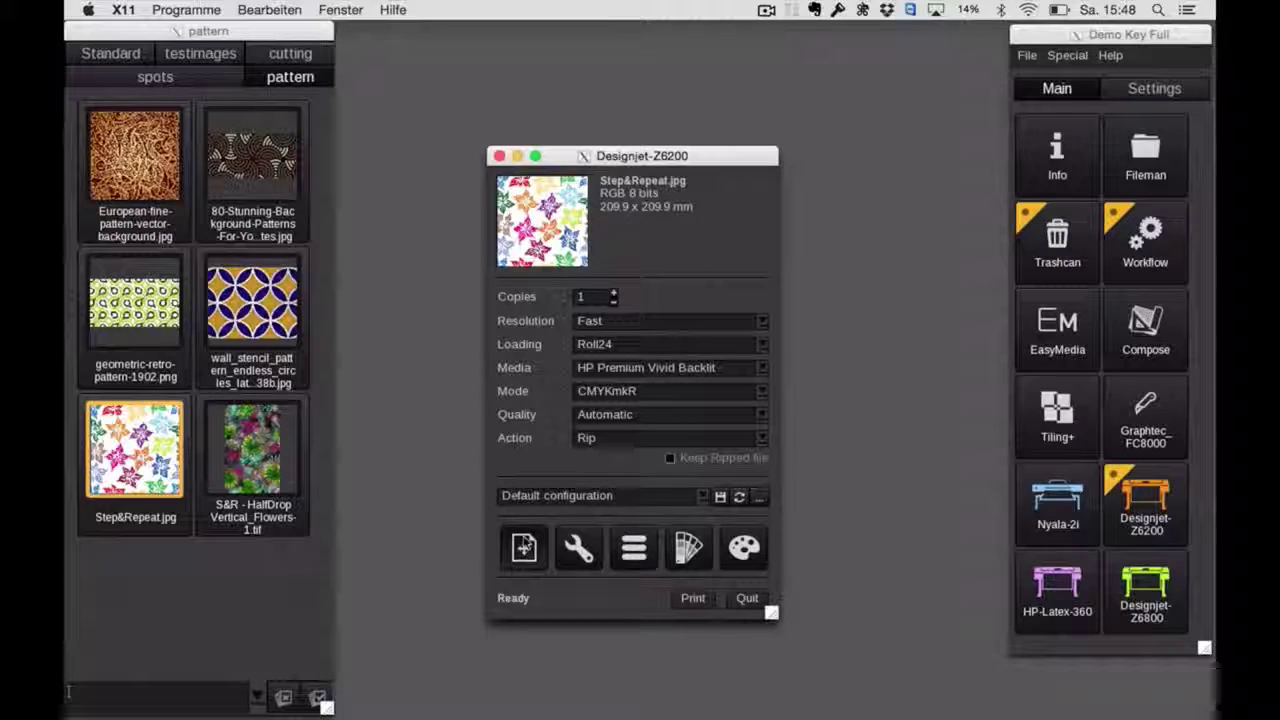
click(523, 546)
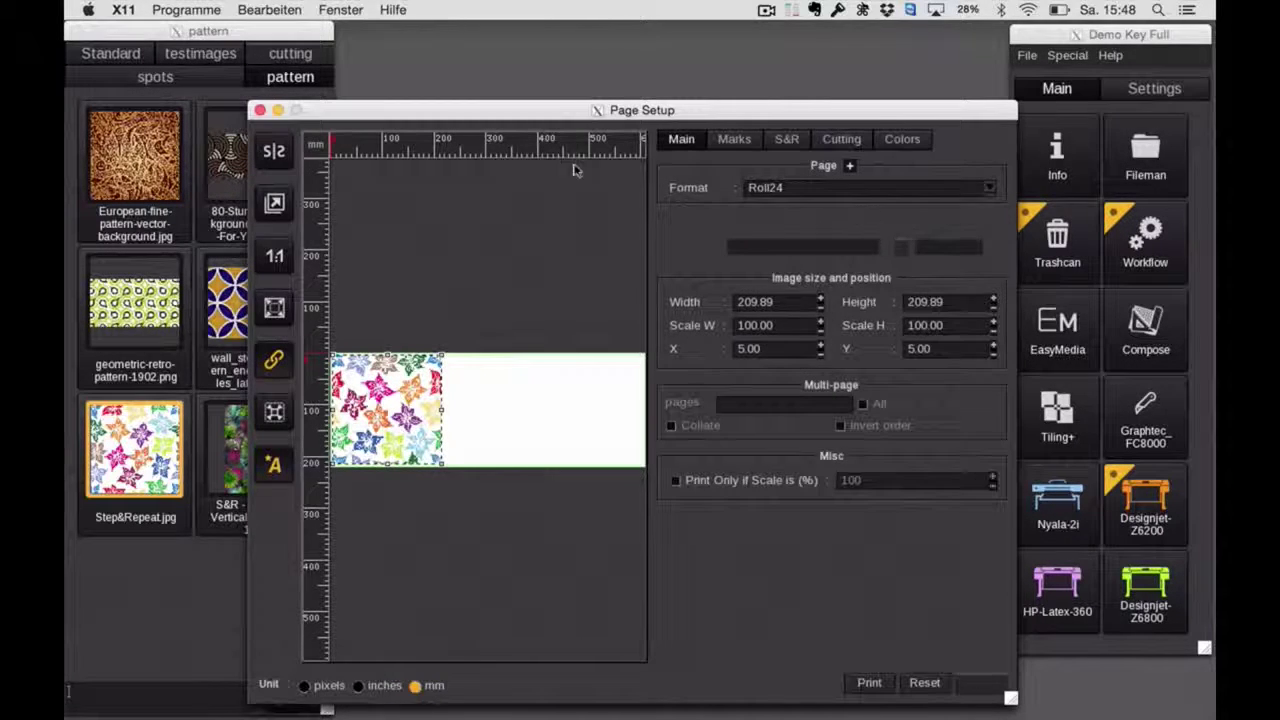
drag(553, 112, 542, 32)
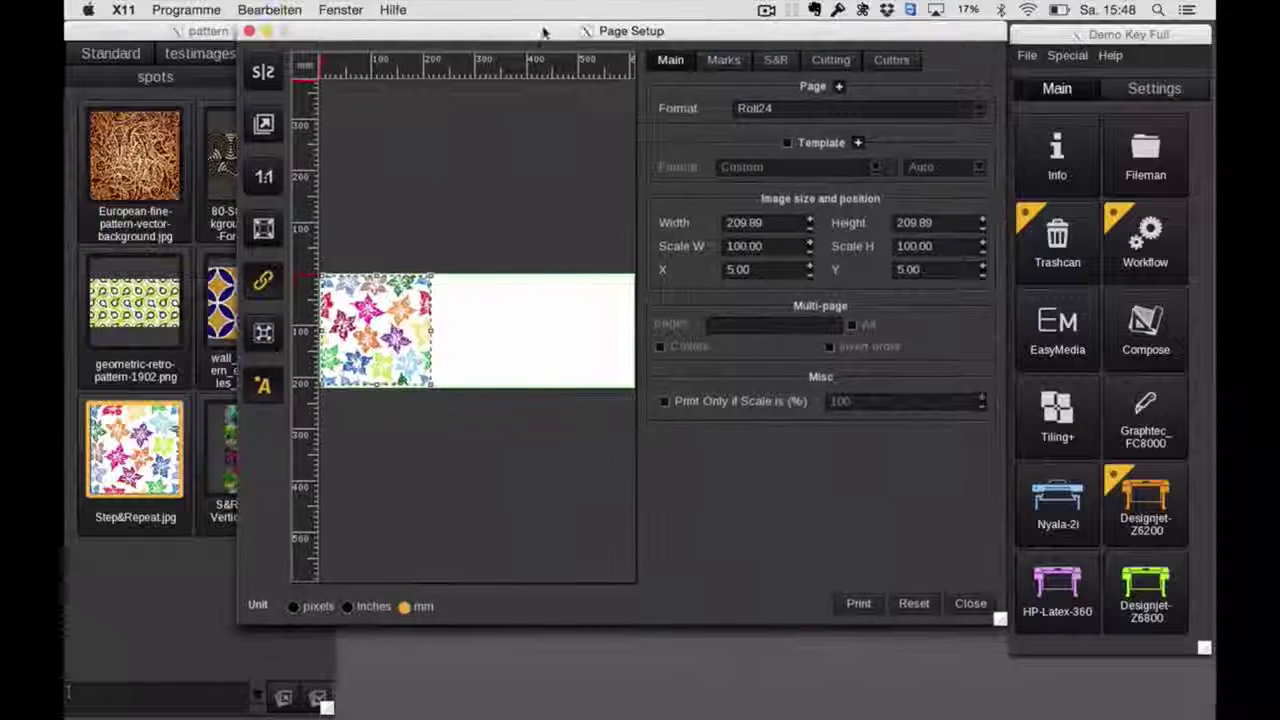
click(780, 60)
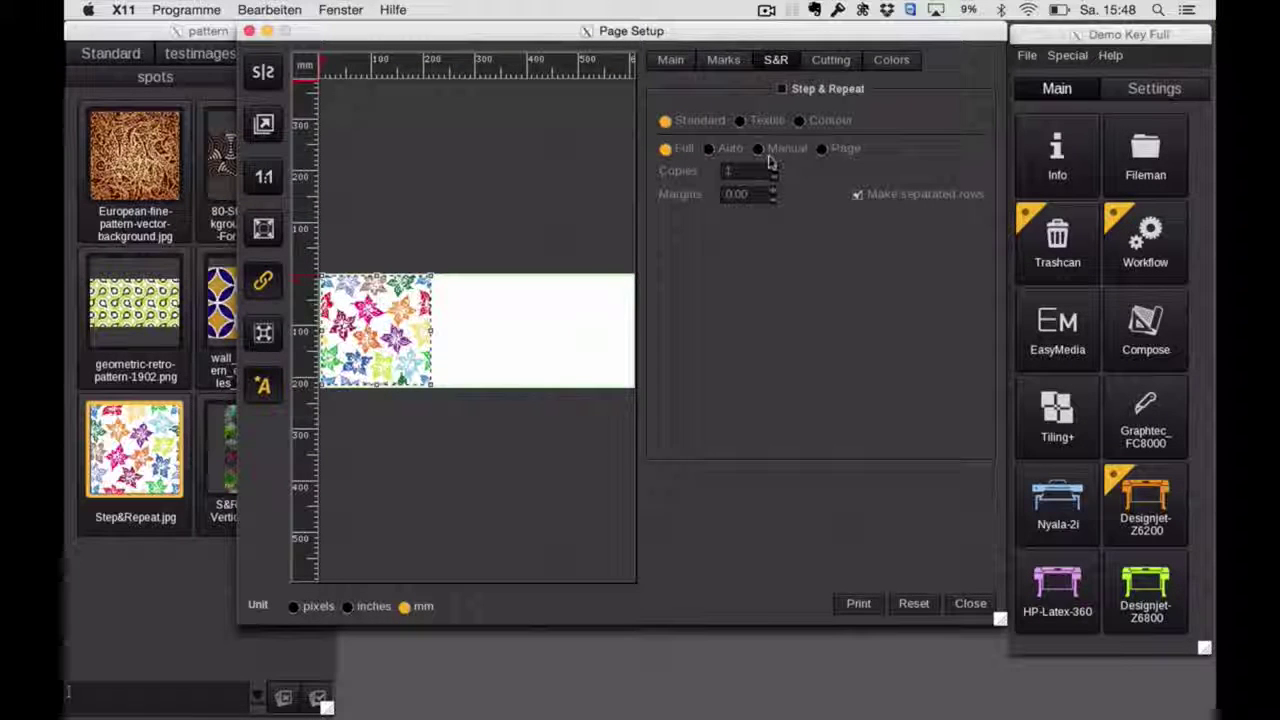
Enable Step & Repeat for the flower pattern with 8 copies, then switch to Textile mode
click(782, 88)
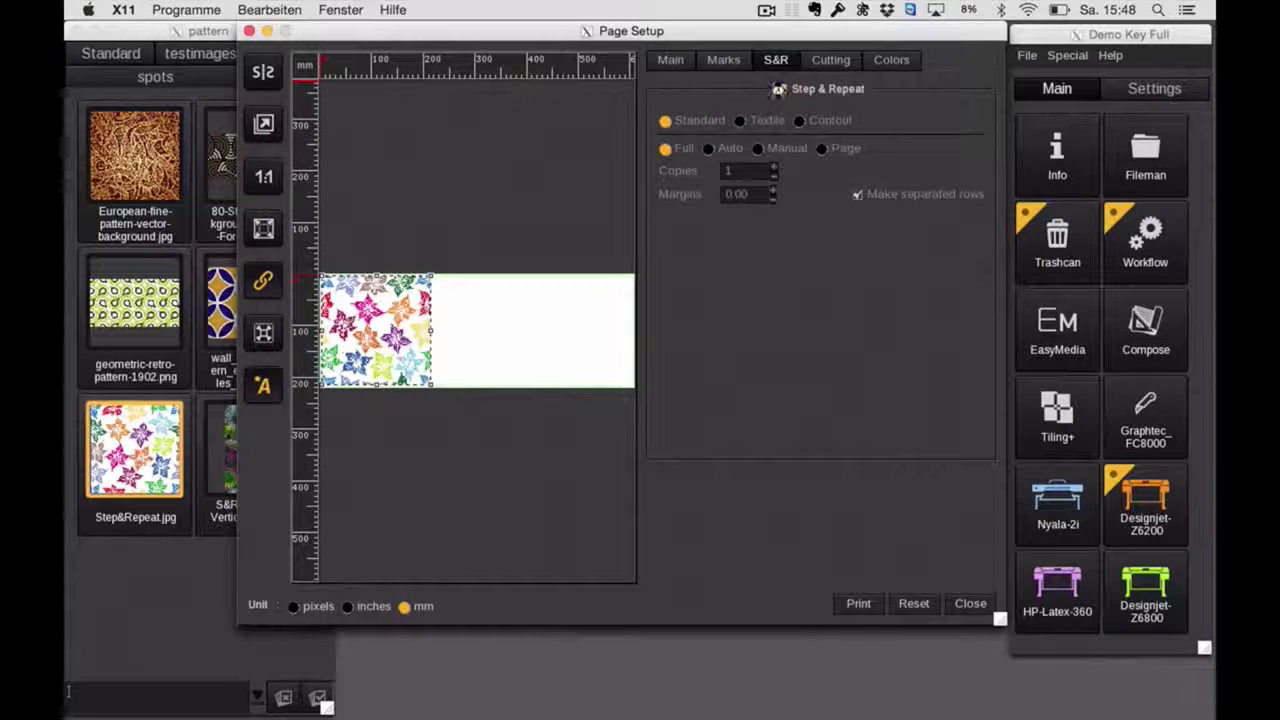
click(772, 167)
click(772, 167)
click(772, 167)
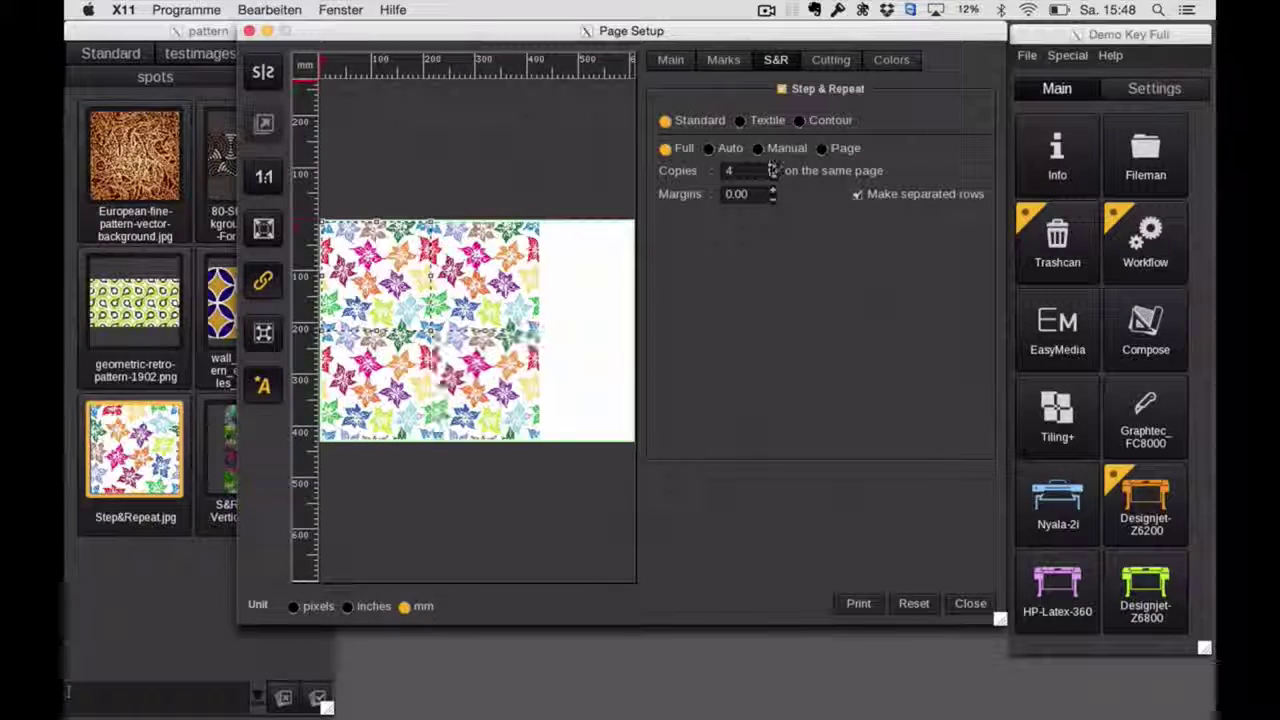
click(772, 167)
click(772, 167)
click(772, 167)
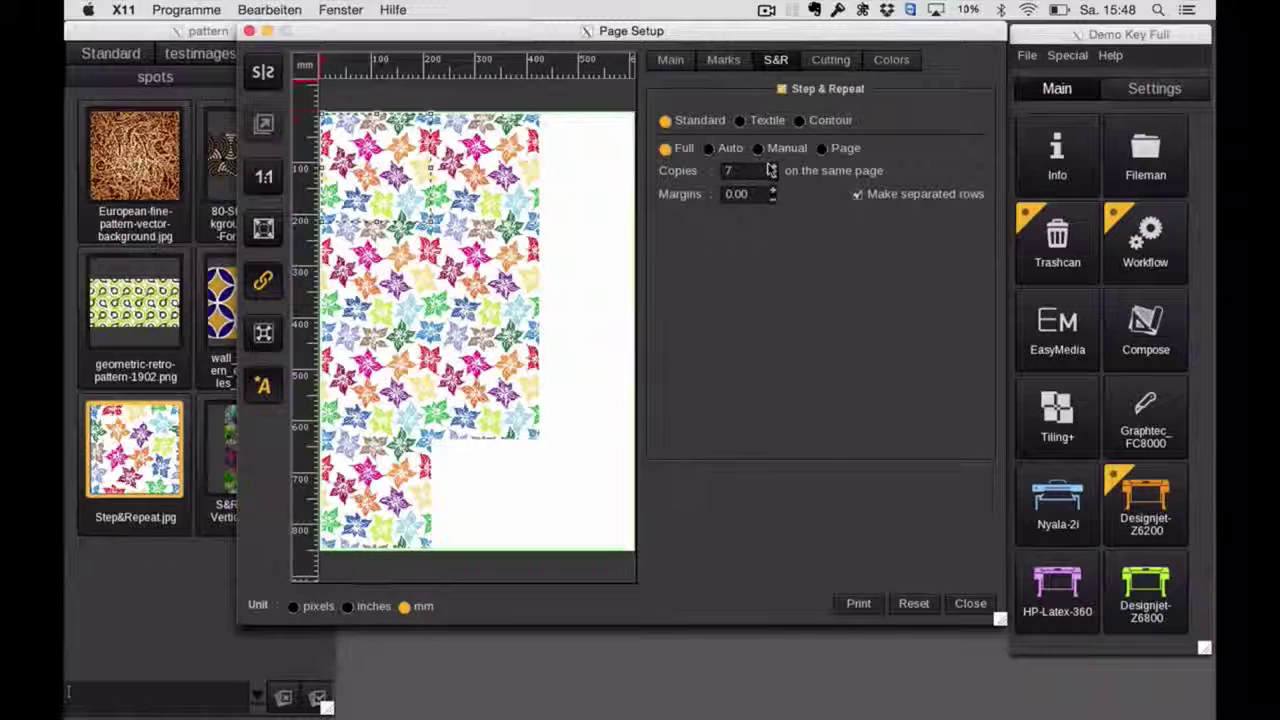
click(772, 167)
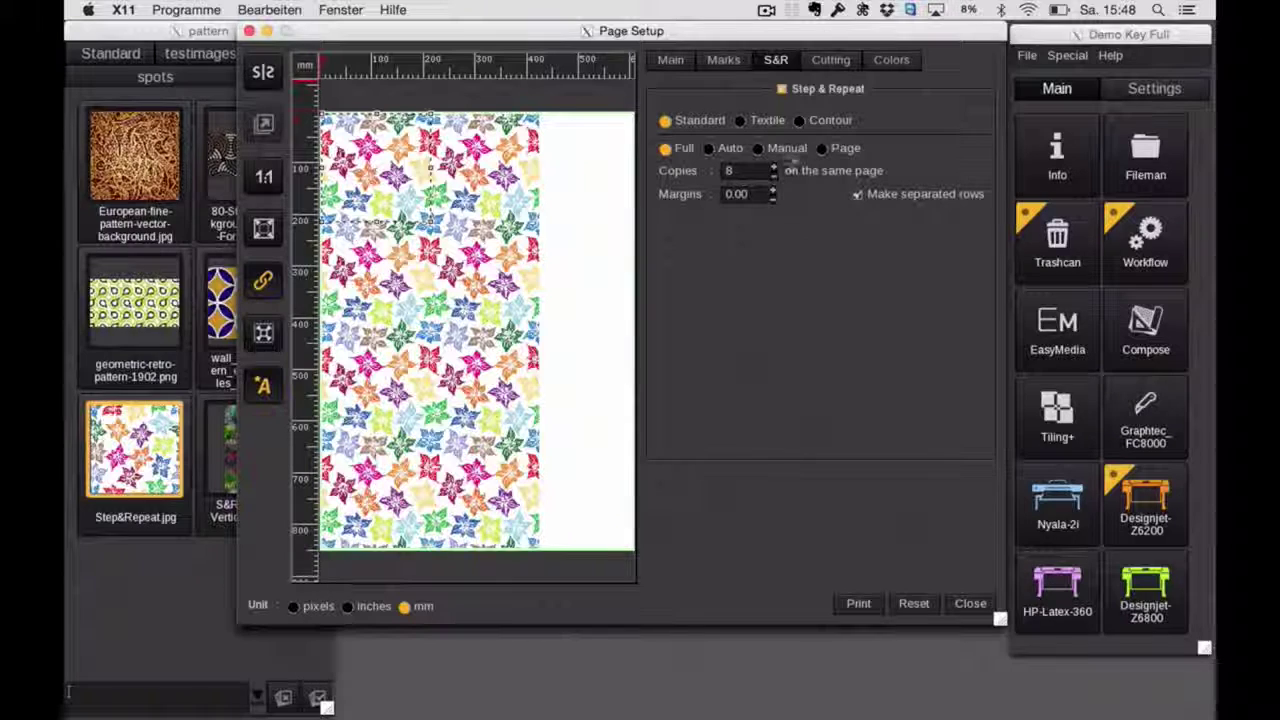
click(757, 124)
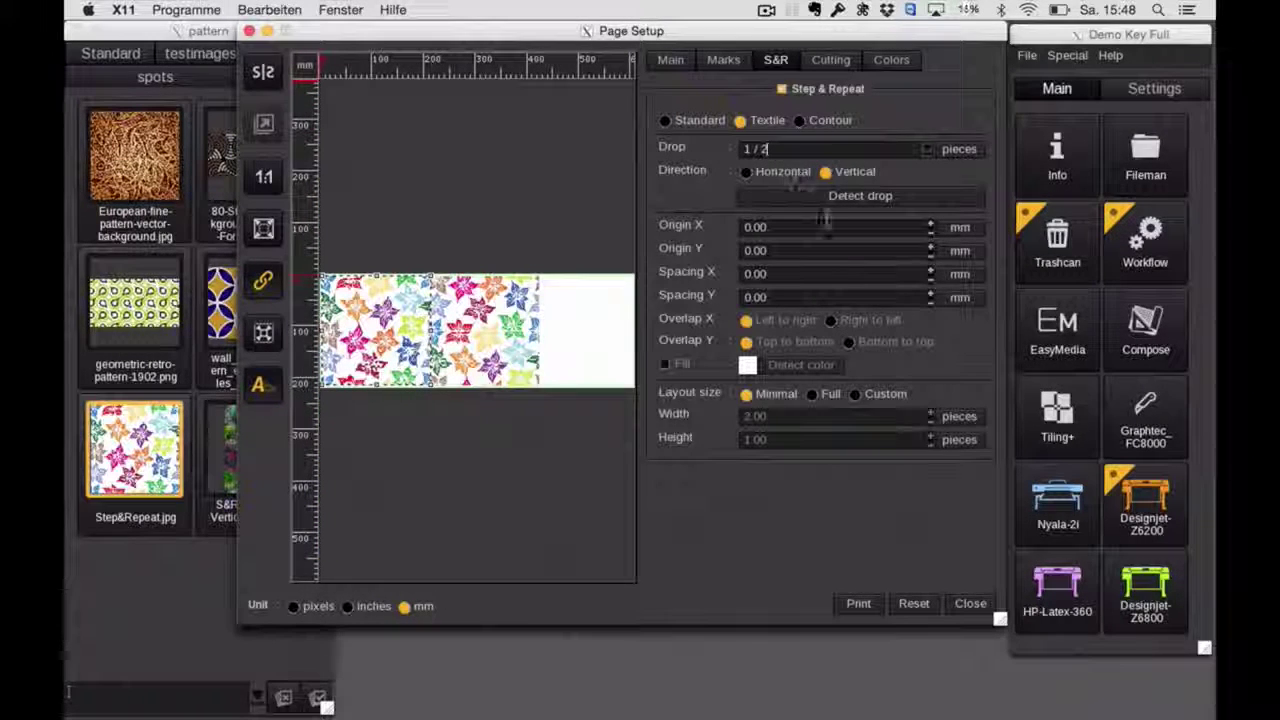
Set the textile repeat layout to Full and the height to 4.00 pieces
click(813, 394)
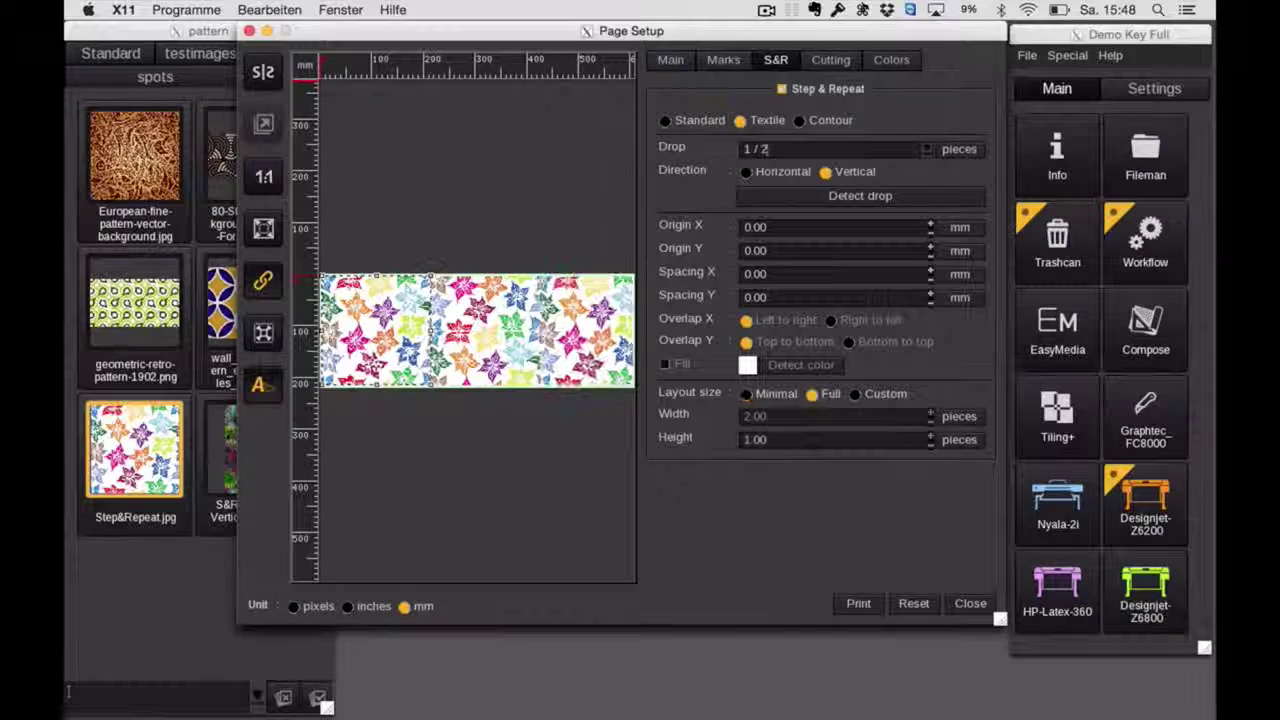
click(930, 435)
click(930, 435)
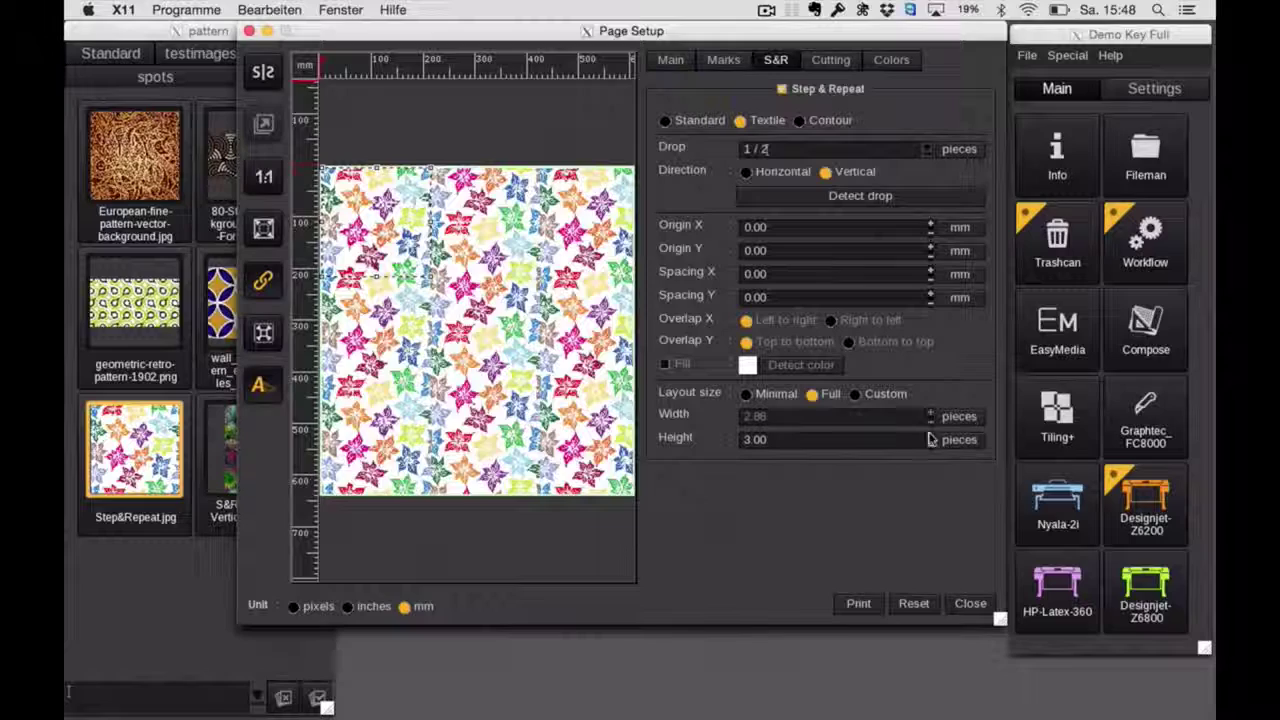
click(930, 435)
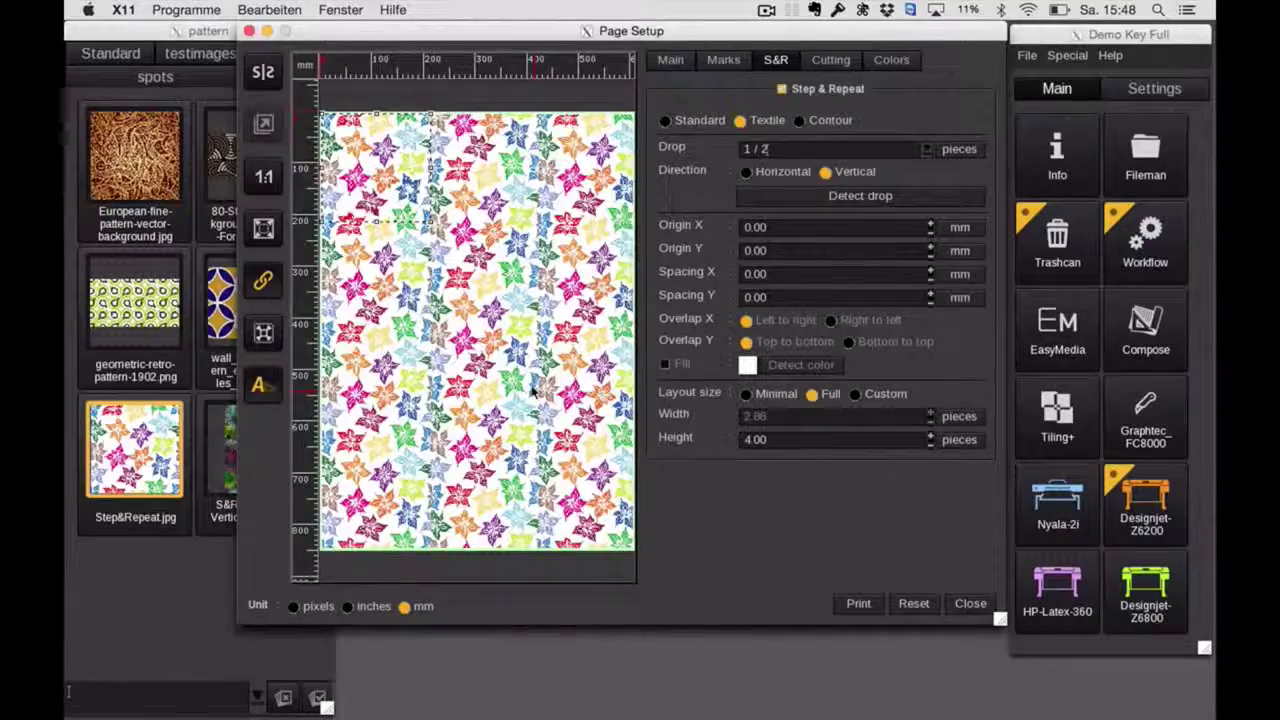
scroll(532, 392, up, 2)
scroll(532, 392, down, 3)
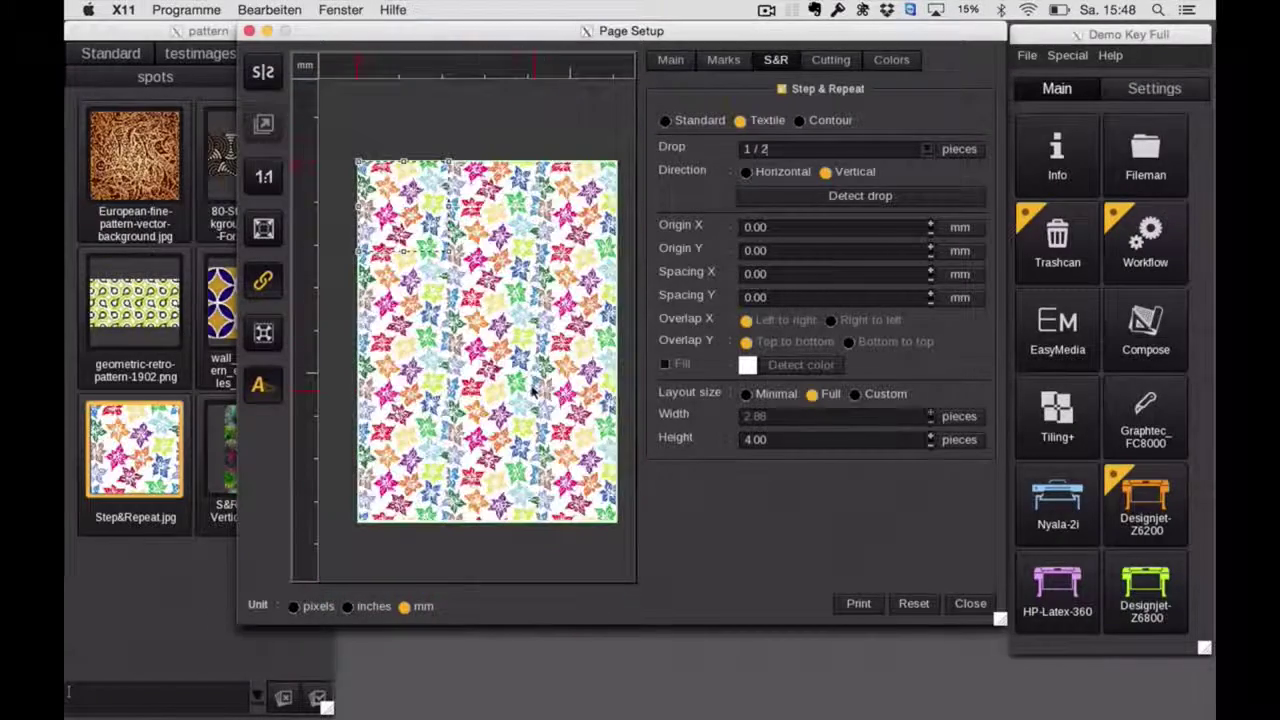
Detect the flower pattern's drop automatically and inspect the seams in the preview
click(790, 198)
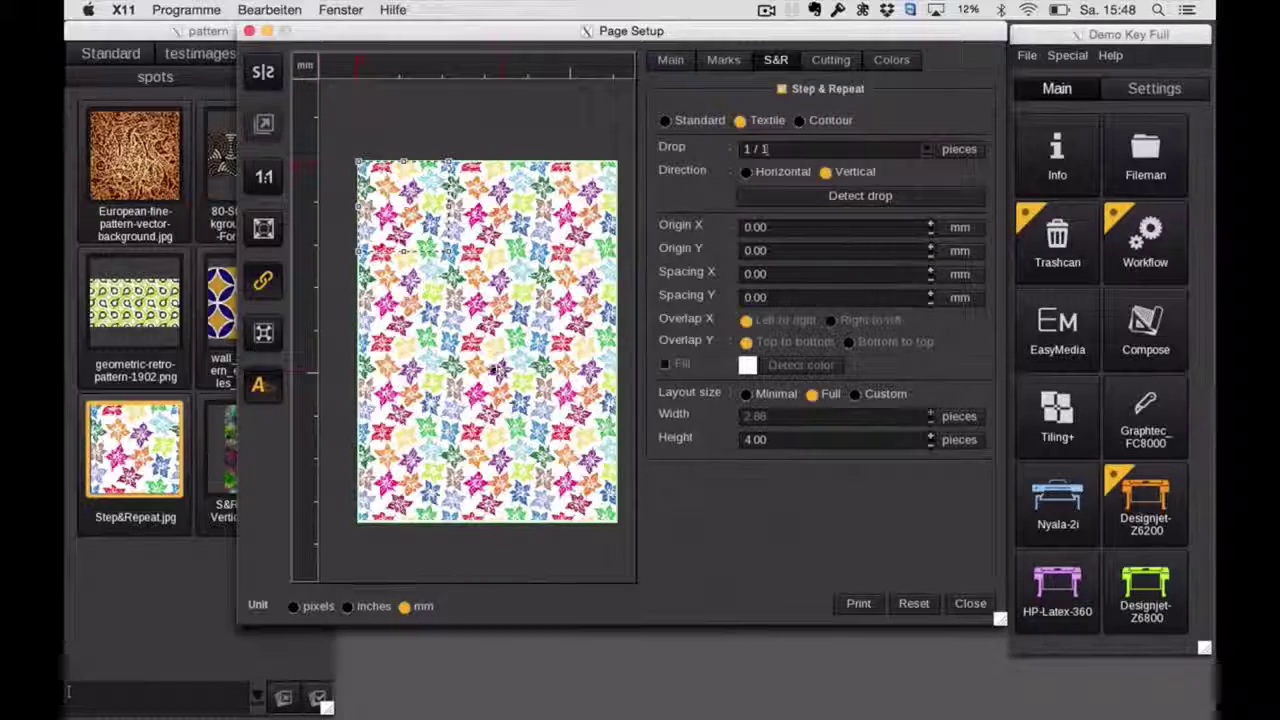
scroll(495, 369, up, 4)
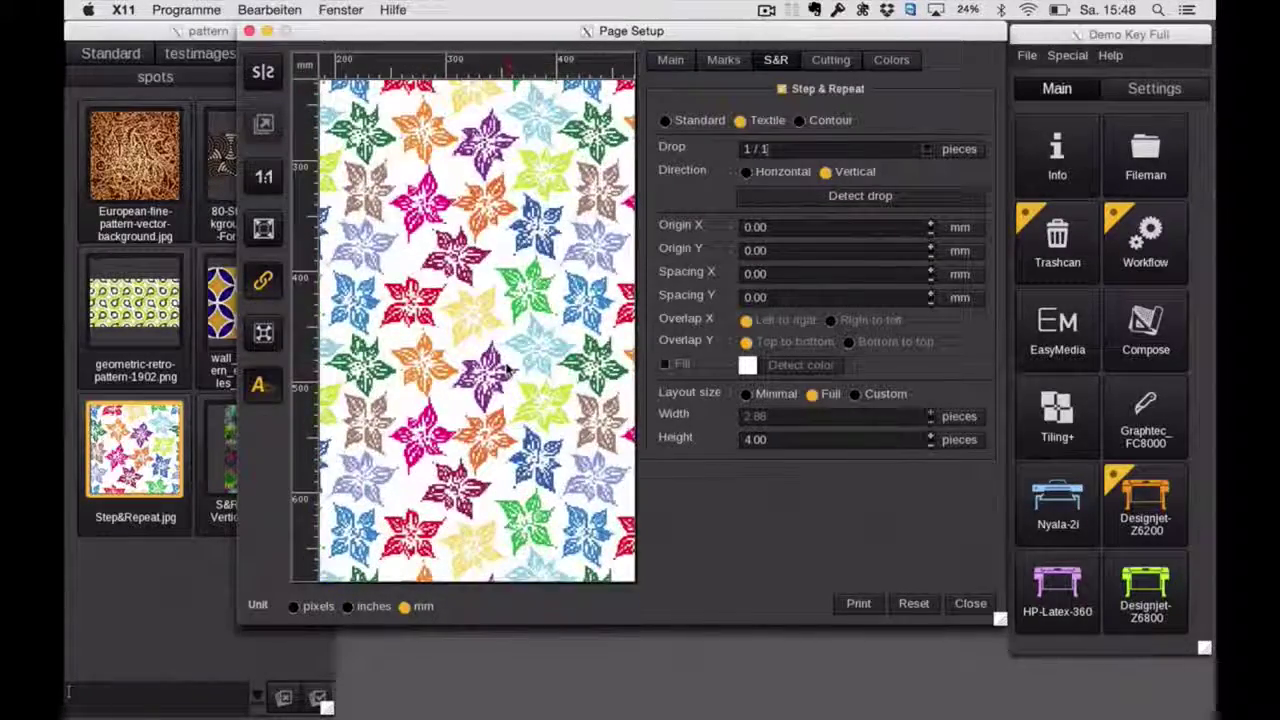
scroll(506, 368, down, 6)
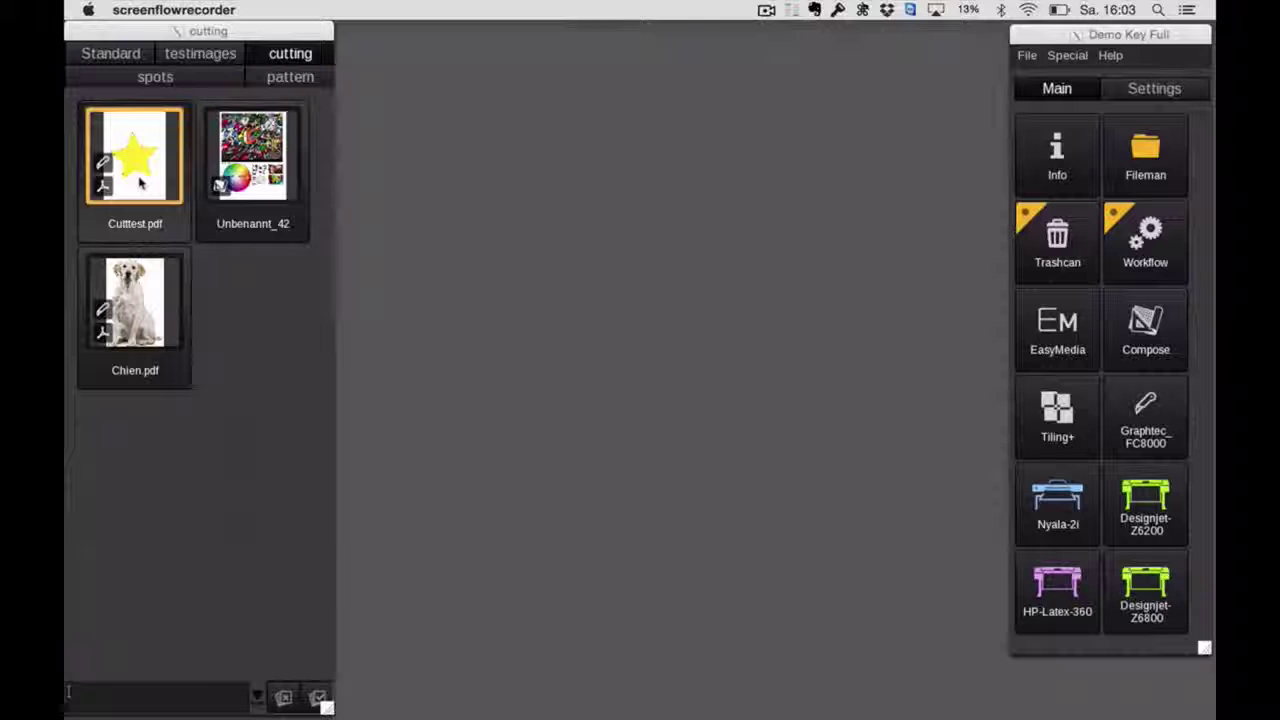
Queue Cuttest.pdf on the Designjet-Z6200 and turn on Step & Repeat with 80 copies
mouse_move(140, 182)
mouse_down()
mouse_move(980, 474)
mouse_move(1145, 495)
mouse_up()
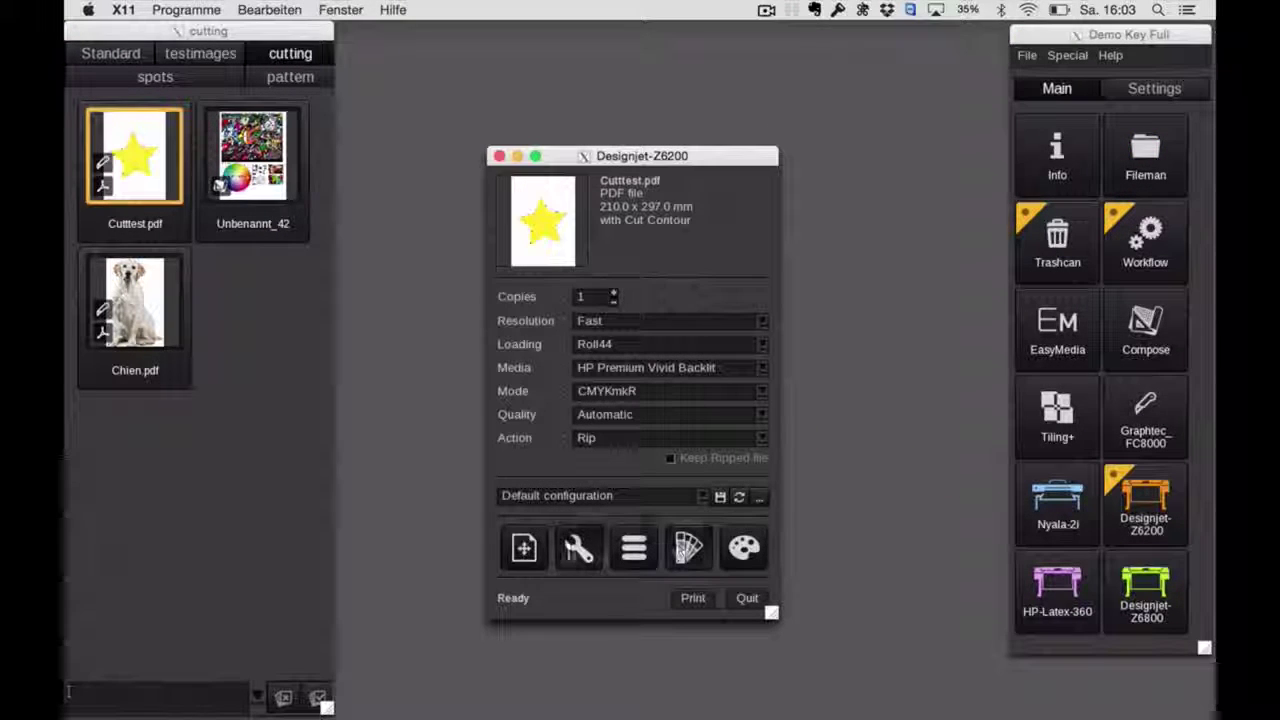
click(524, 547)
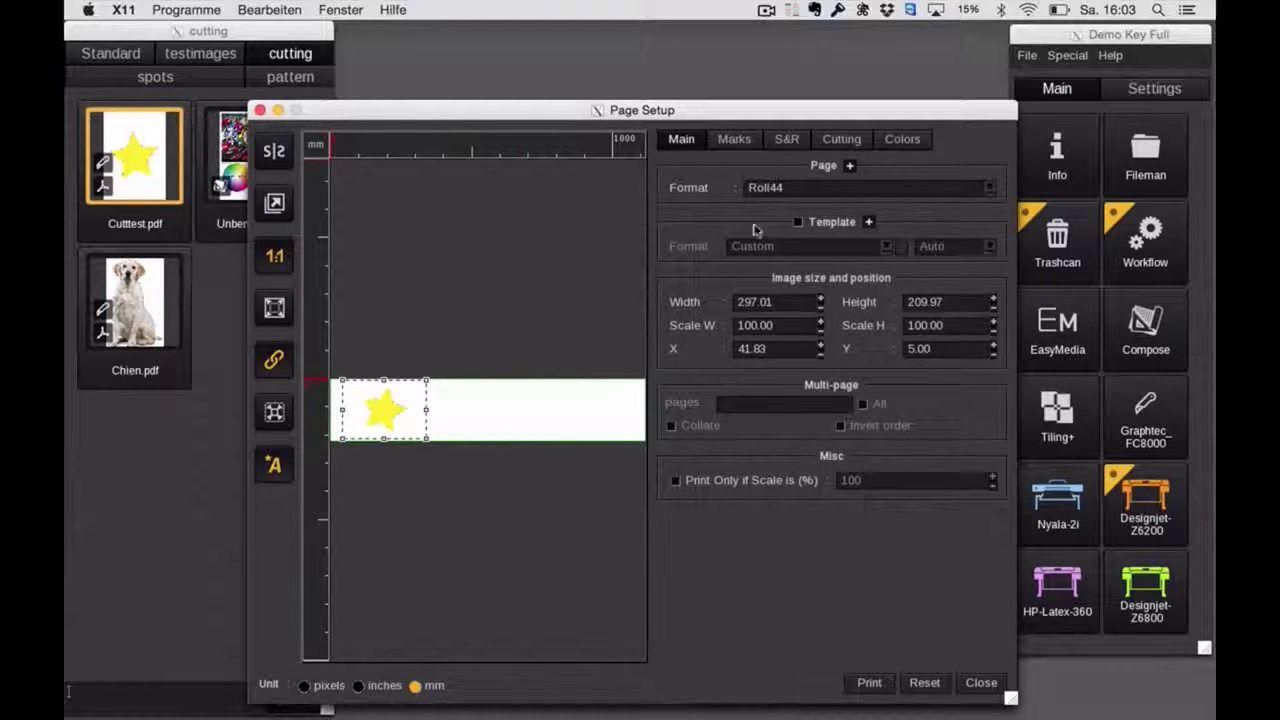
click(788, 140)
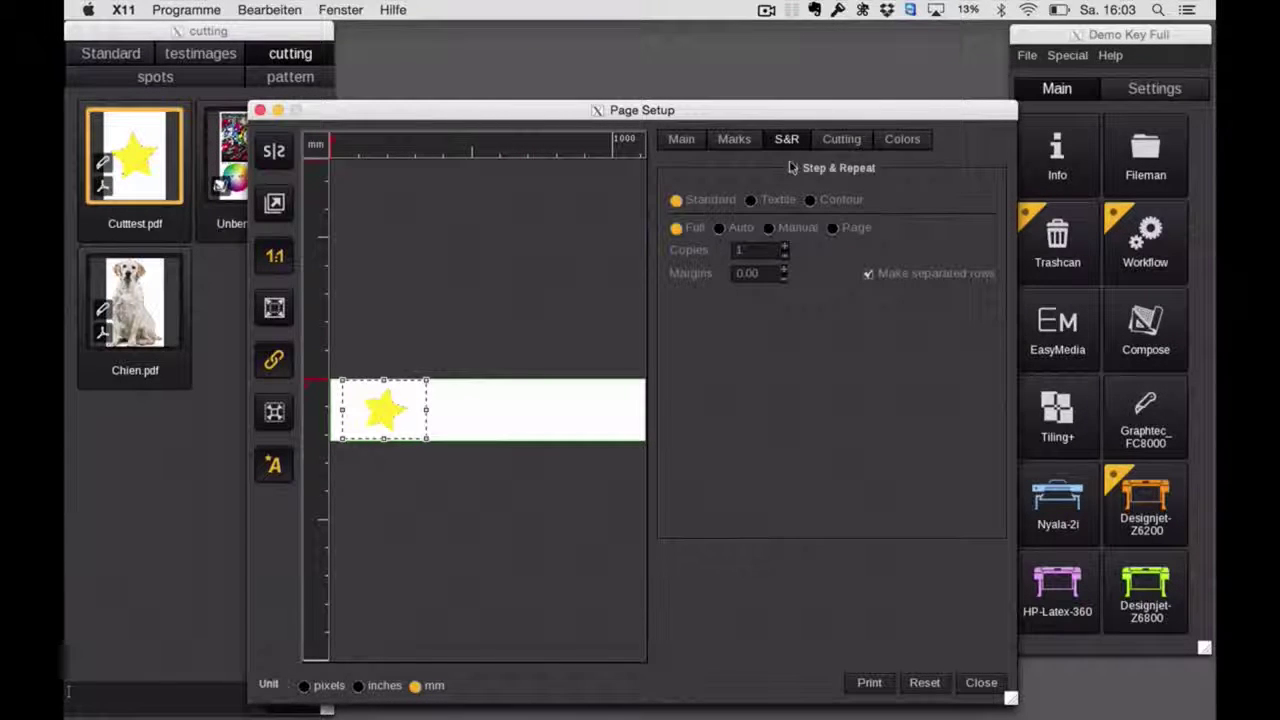
click(792, 168)
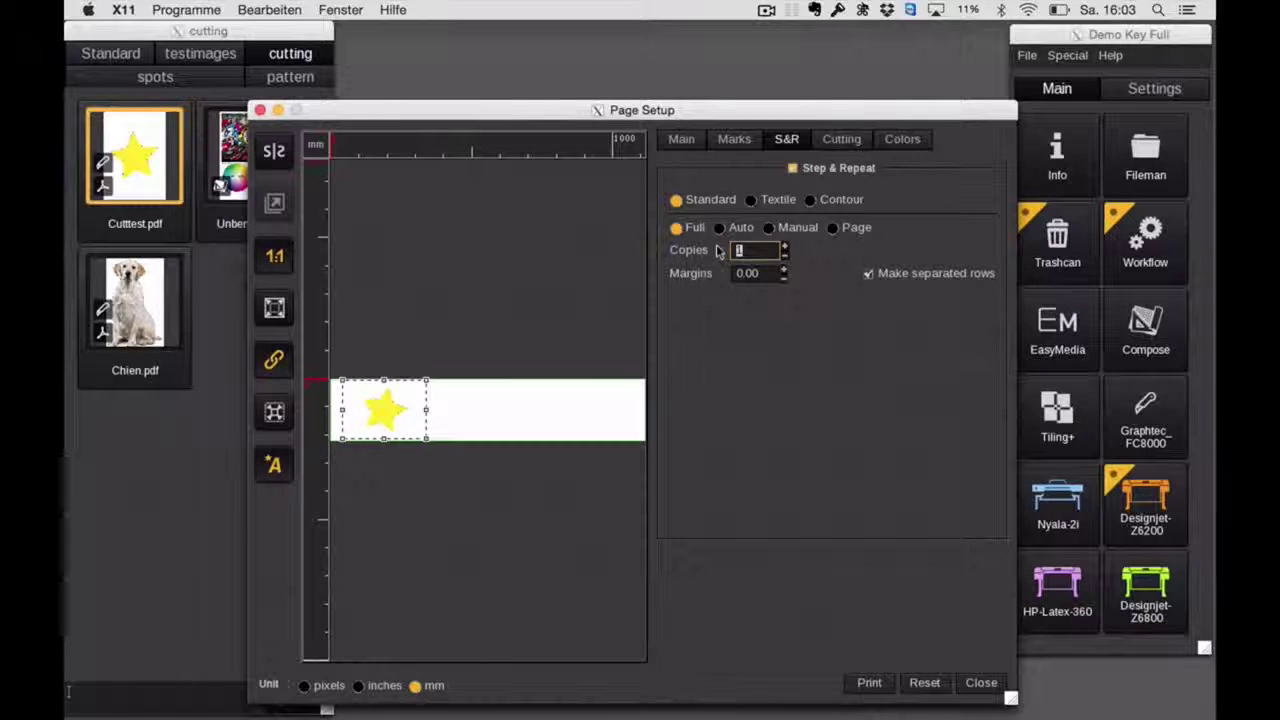
text(80)
key(Return)
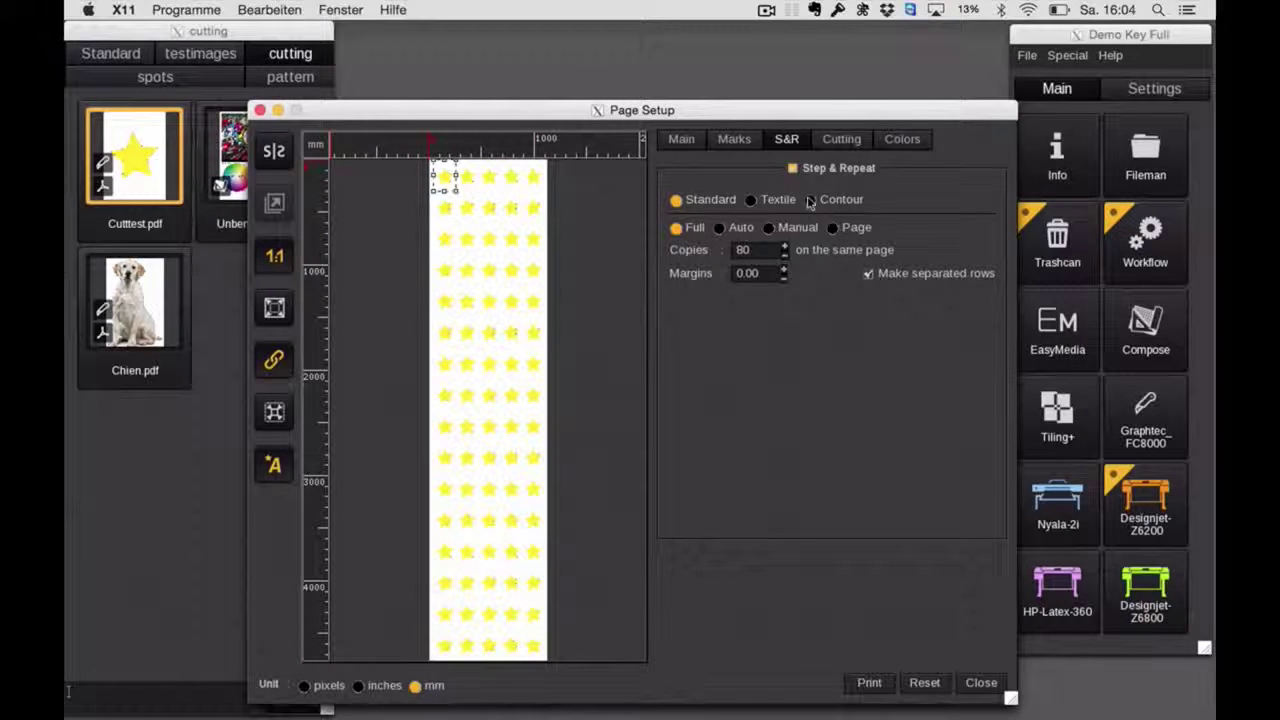
Switch the star repeat to Contour nesting and raise the bleed to 1.00
click(810, 200)
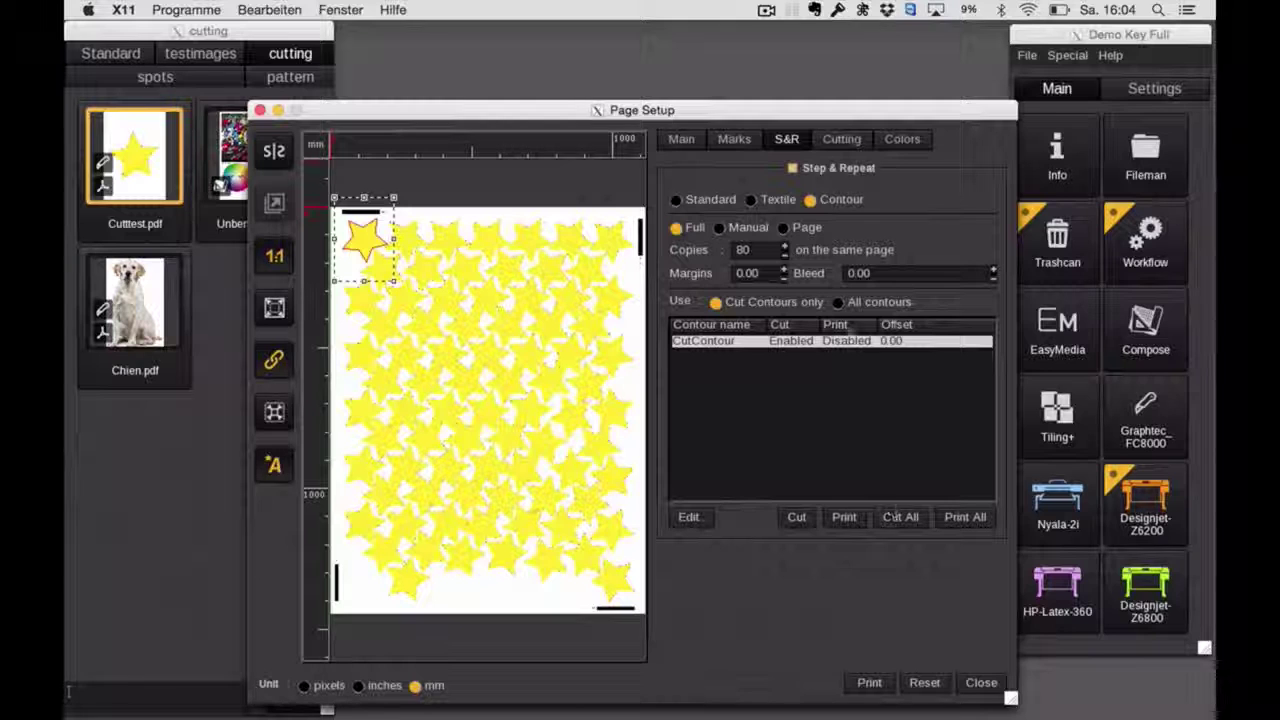
click(989, 268)
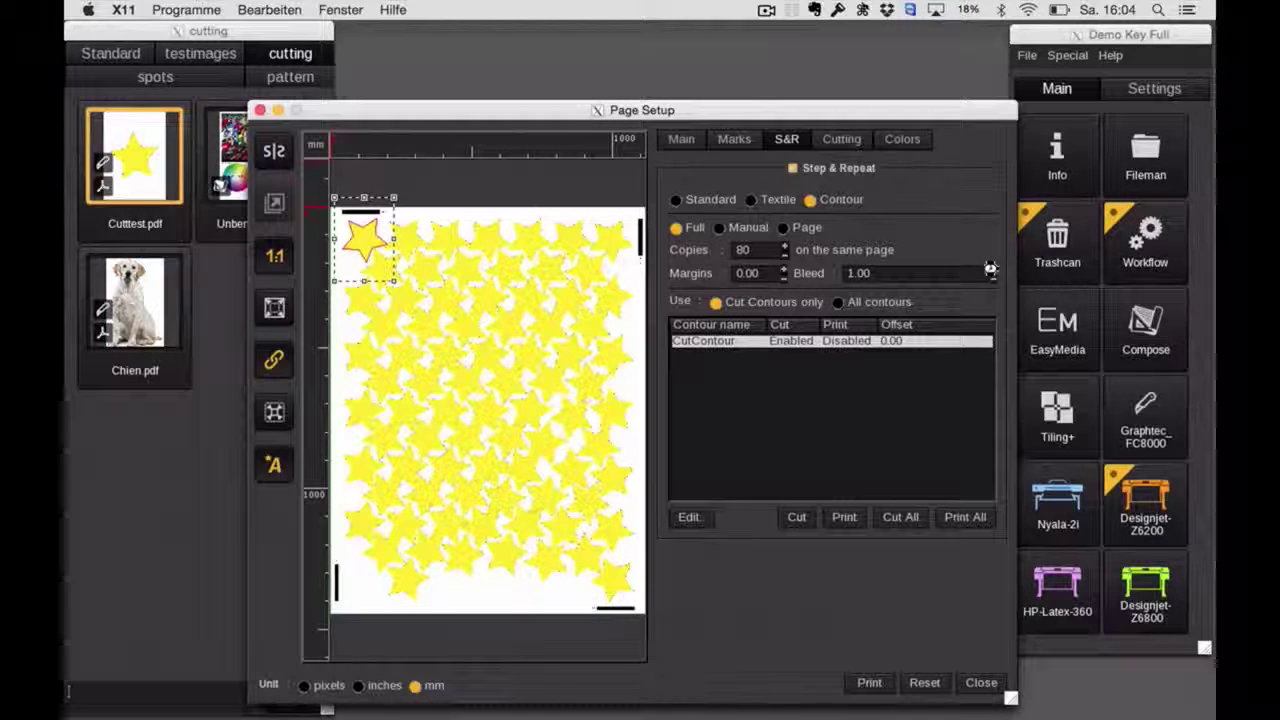